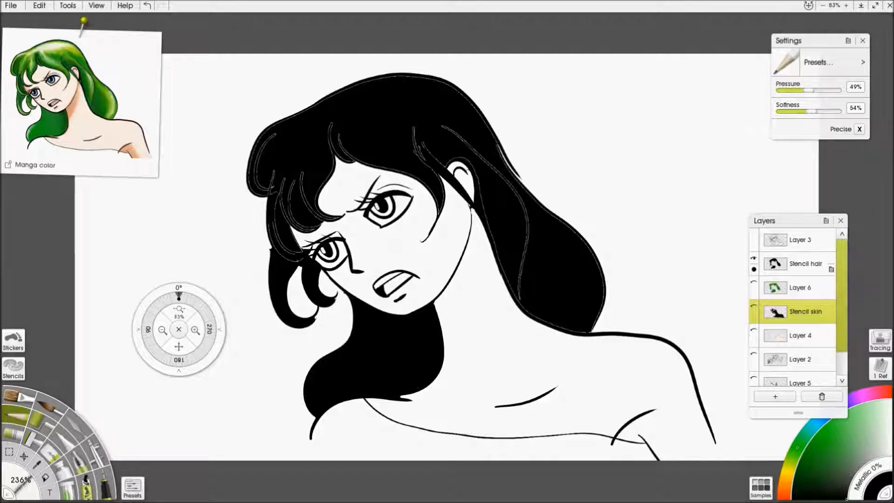
Select the Stencil hair layer and hide it, leaving its name unedited.
{"action": "double_click", "coordinate": [805, 264]}
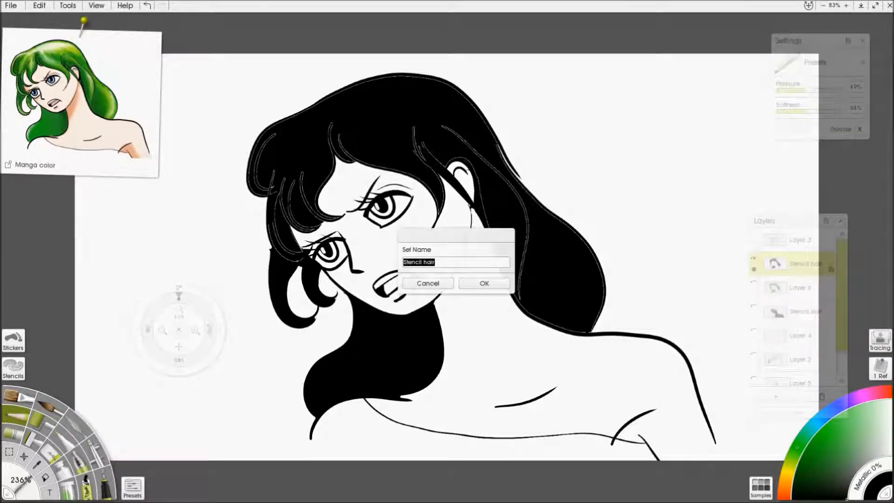
{"action": "left_click", "coordinate": [428, 283]}
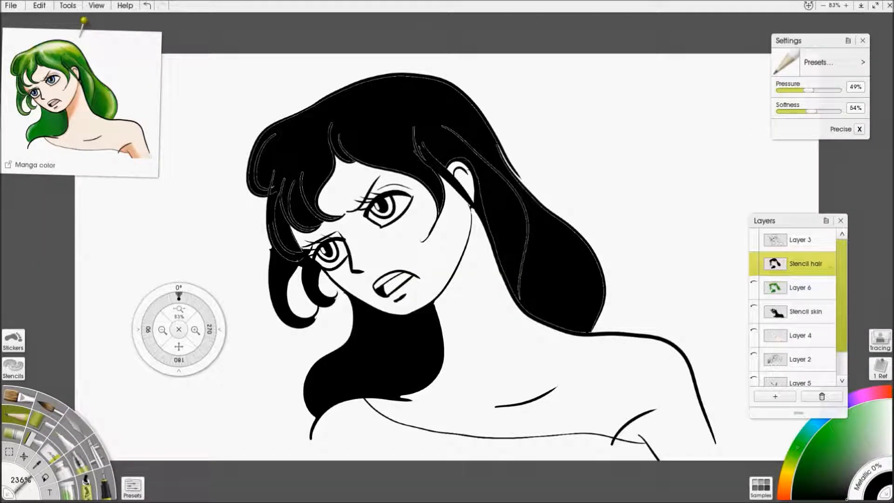
{"action": "left_click", "coordinate": [754, 259]}
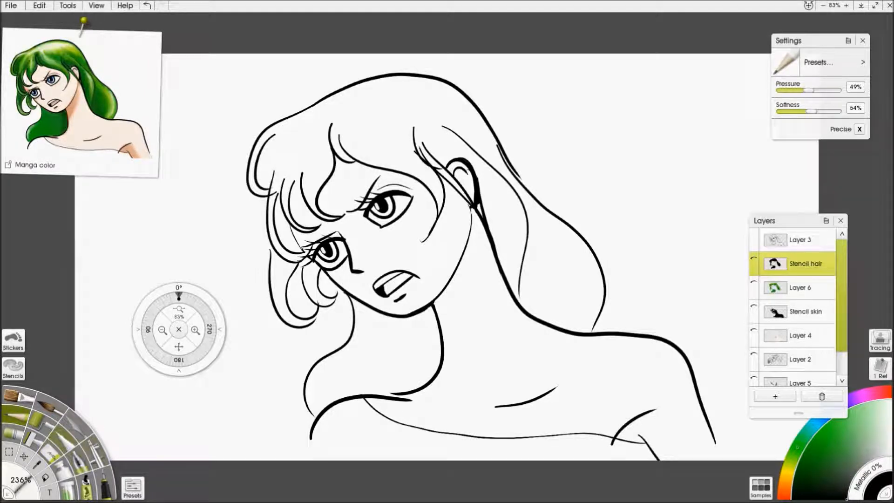
Switch to the Ink Pen with Smoothing at 0% and add a new layer above Layer 6.
{"action": "left_click", "coordinate": [65, 440]}
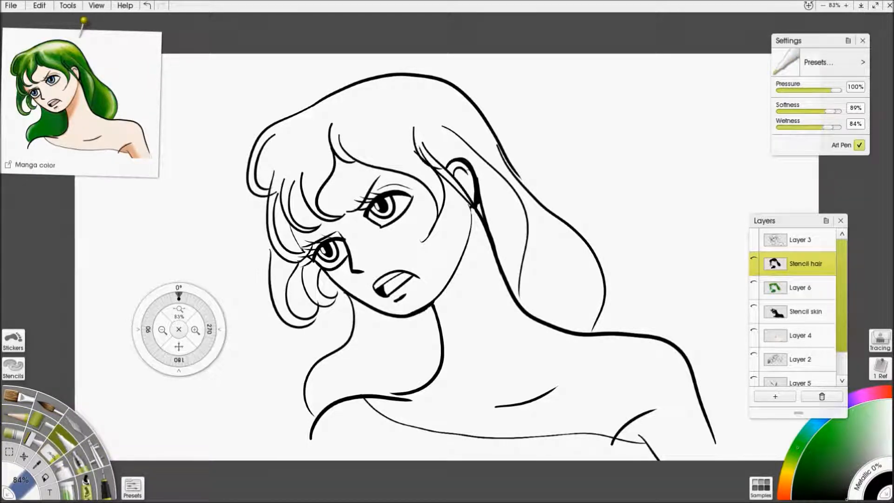
{"action": "left_click", "coordinate": [105, 484]}
{"action": "mouse_move", "coordinate": [811, 40]}
{"action": "left_mouse_down"}
{"action": "mouse_move", "coordinate": [663, 112]}
{"action": "mouse_move", "coordinate": [643, 111]}
{"action": "left_mouse_up"}
{"action": "left_click_drag", "start_coordinate": [641, 240], "coordinate": [612, 241]}
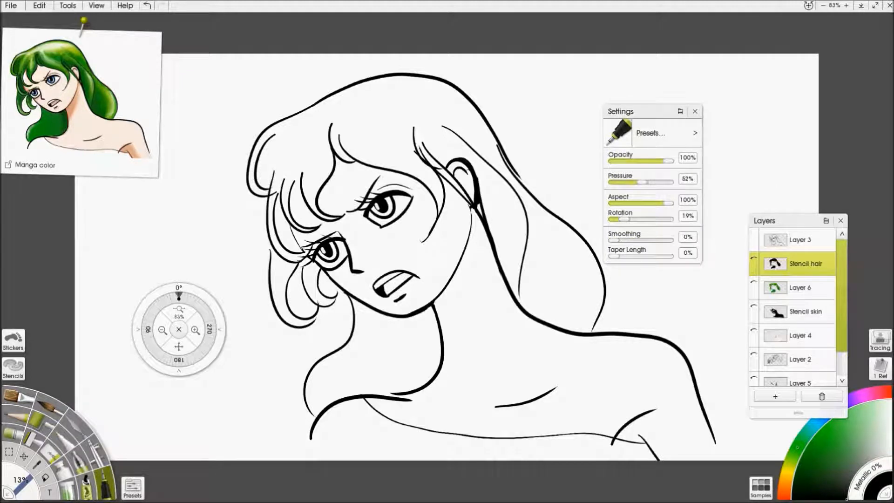
{"action": "left_click", "coordinate": [561, 186]}
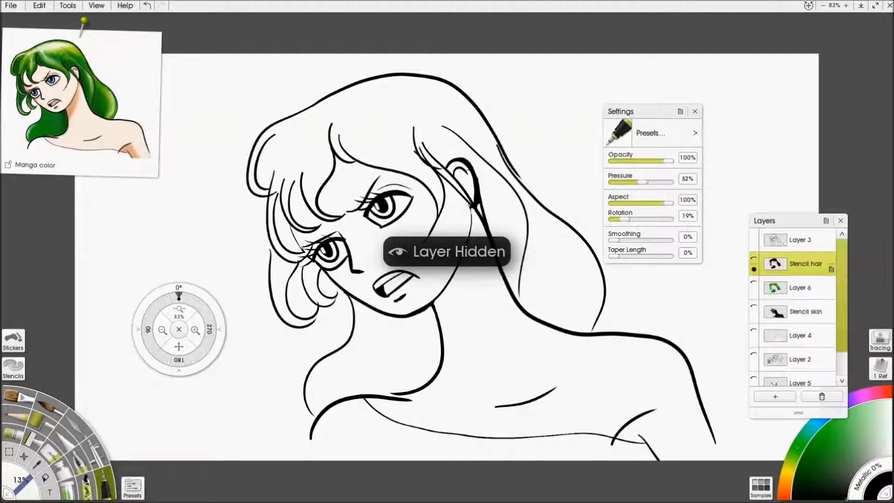
{"action": "left_click", "coordinate": [800, 288]}
{"action": "left_click", "coordinate": [774, 397]}
Try freehand black pen strokes beside and over the shoulder, enlarging the pen to 245%, and undo them.
{"action": "left_click_drag", "start_coordinate": [738, 162], "coordinate": [674, 371]}
{"action": "left_click_drag", "start_coordinate": [23, 481], "coordinate": [42, 465]}
{"action": "left_click_drag", "start_coordinate": [626, 325], "coordinate": [675, 342]}
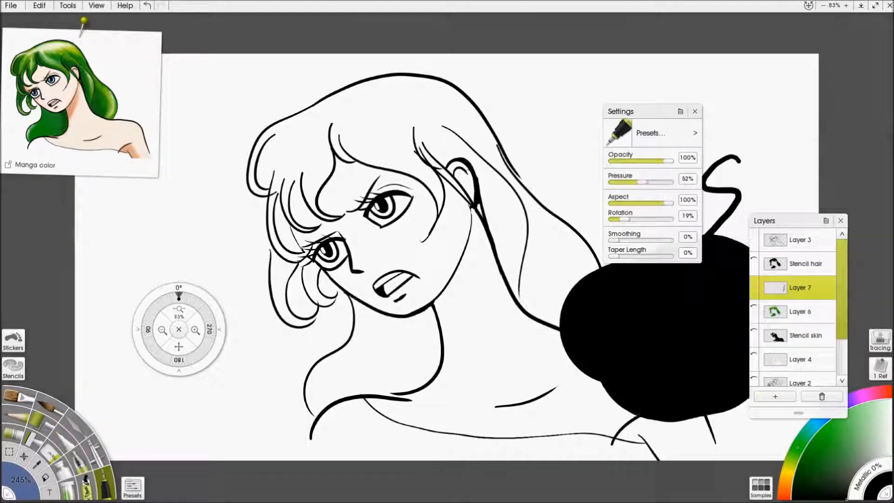
{"action": "key", "text": "ctrl+z"}
{"action": "key", "text": "ctrl+z"}
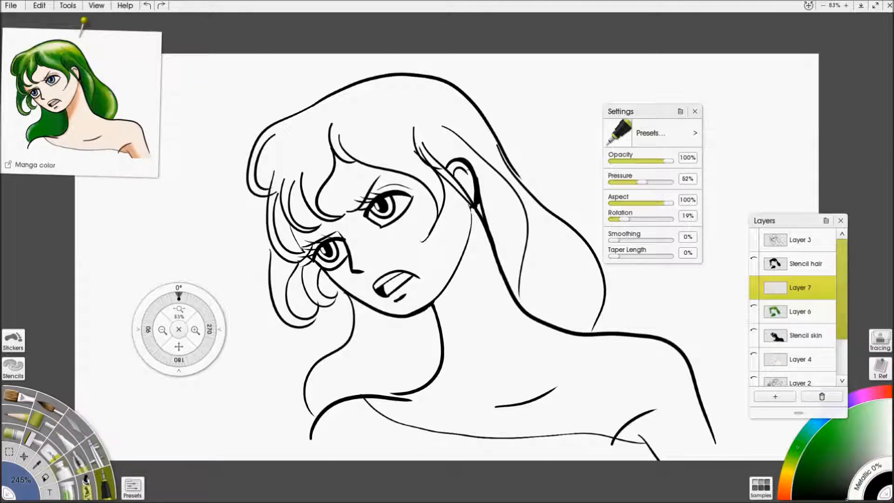
Try to flood fill the long back hair, undo the fill, and limit filling to the current layer.
{"action": "left_click", "coordinate": [45, 477]}
{"action": "left_click", "coordinate": [545, 277]}
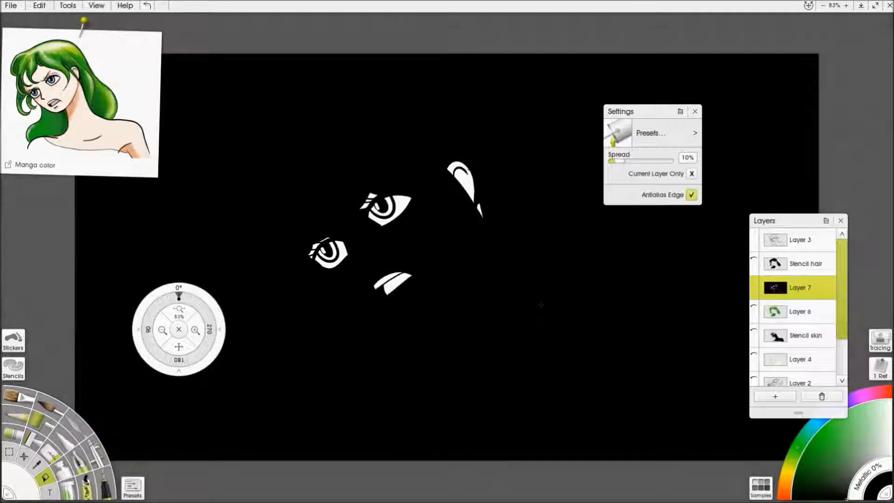
{"action": "key", "text": "ctrl+z"}
{"action": "left_click", "coordinate": [691, 174]}
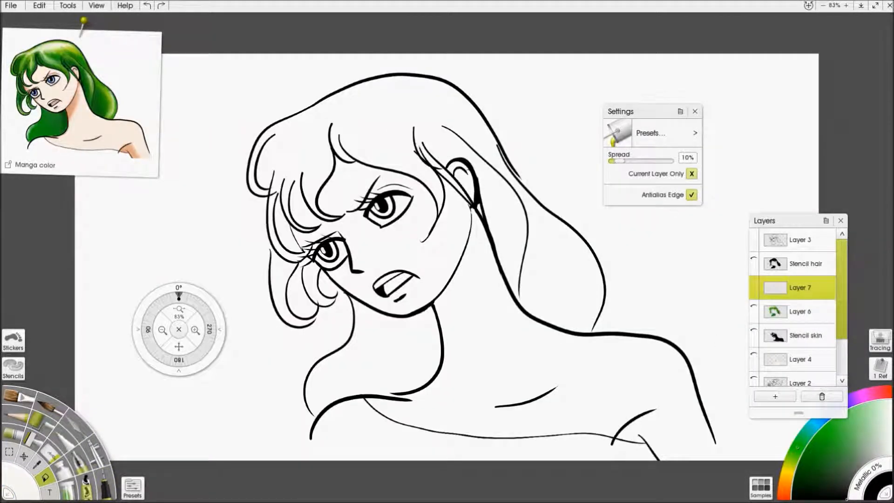
{"action": "left_click", "coordinate": [692, 173]}
Try a thick pen stroke over the open outline where the lower hair meets the shoulder, and undo it.
{"action": "scroll", "coordinate": [363, 296], "scroll_direction": "up", "scroll_amount": 10}
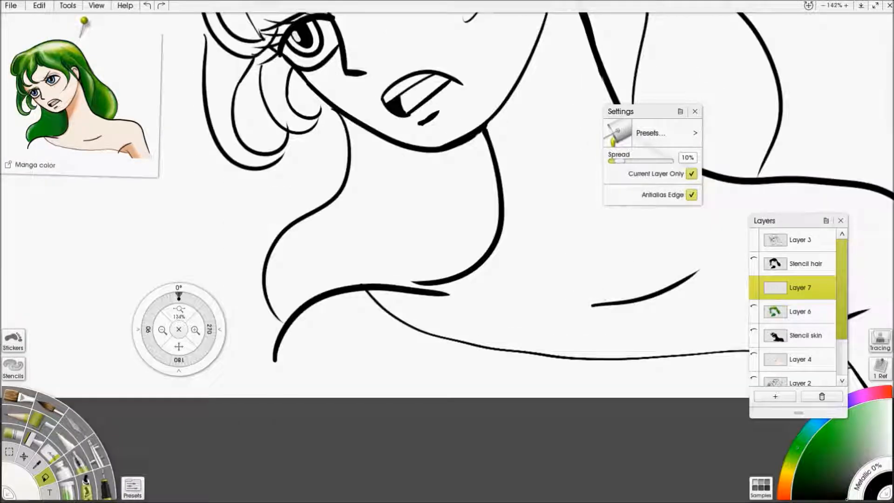
{"action": "scroll", "coordinate": [363, 296], "scroll_direction": "down", "scroll_amount": 6}
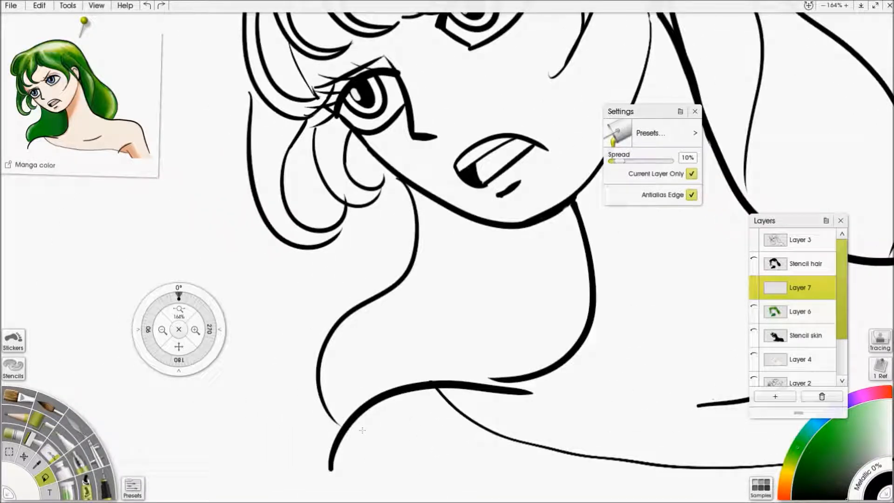
{"action": "left_click", "coordinate": [106, 485]}
{"action": "left_click_drag", "start_coordinate": [472, 348], "coordinate": [549, 401]}
{"action": "key", "text": "ctrl+z"}
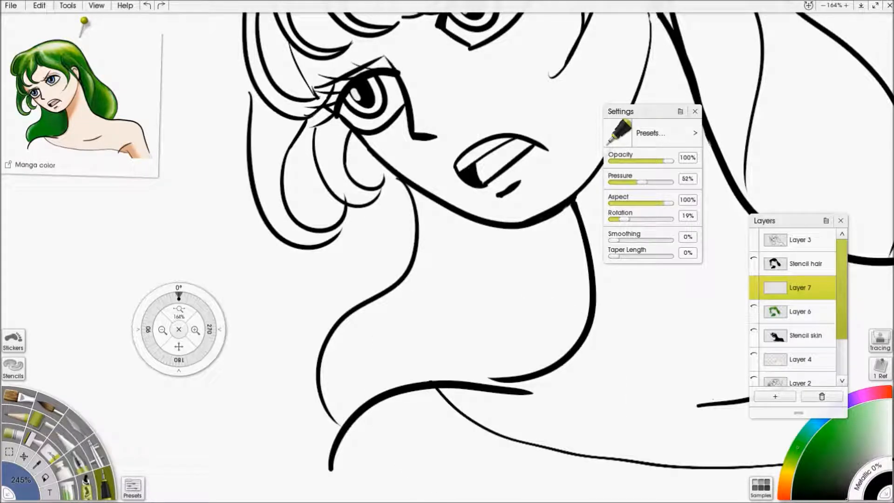
Circle the outline gap at the end of the lower hair with a 12% pen, point an arrow at it, and undo the marks.
{"action": "mouse_move", "coordinate": [472, 347]}
{"action": "left_mouse_down"}
{"action": "mouse_move", "coordinate": [508, 429]}
{"action": "mouse_move", "coordinate": [440, 334]}
{"action": "left_mouse_up"}
{"action": "mouse_move", "coordinate": [503, 275]}
{"action": "left_mouse_down"}
{"action": "mouse_move", "coordinate": [517, 341]}
{"action": "mouse_move", "coordinate": [495, 371]}
{"action": "mouse_move", "coordinate": [651, 428]}
{"action": "left_mouse_up"}
{"action": "left_click_drag", "start_coordinate": [609, 399], "coordinate": [640, 449]}
{"action": "key", "text": "ctrl+z"}
{"action": "key", "text": "ctrl+z"}
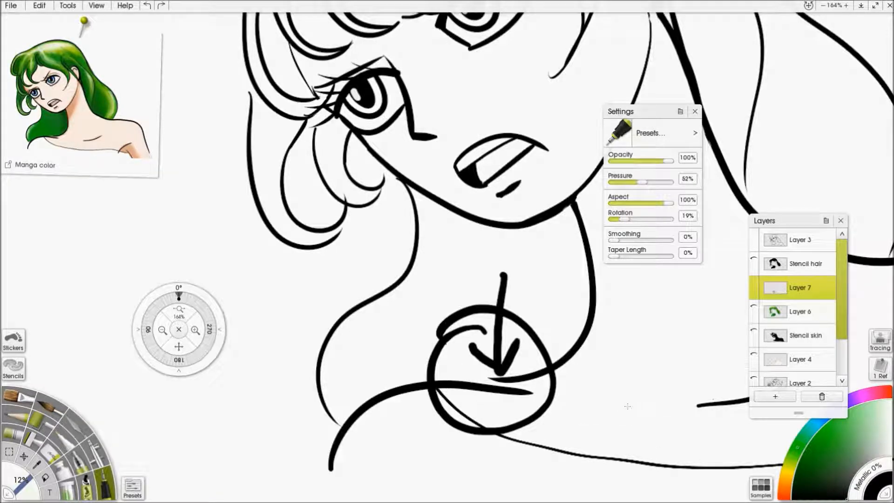
{"action": "key", "text": "ctrl+z"}
{"action": "key", "text": "ctrl+z"}
{"action": "key", "text": "ctrl+z"}
{"action": "key", "text": "ctrl+z"}
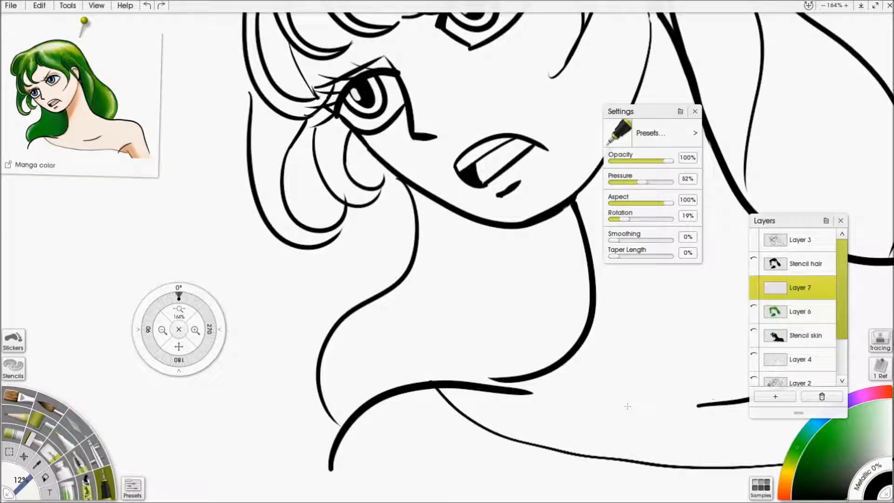
Set the fill Spread to 0% and test fills on the upper hair and the ear, undoing each one.
{"action": "key", "text": "Home"}
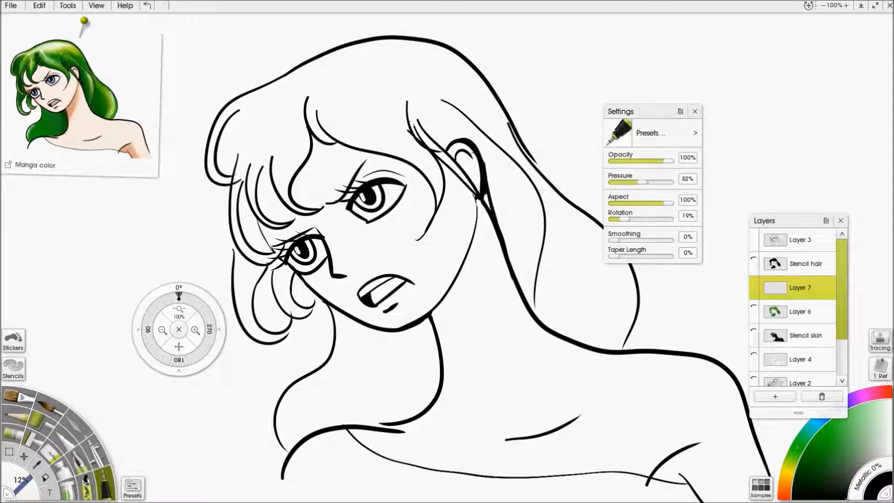
{"action": "left_click", "coordinate": [45, 477]}
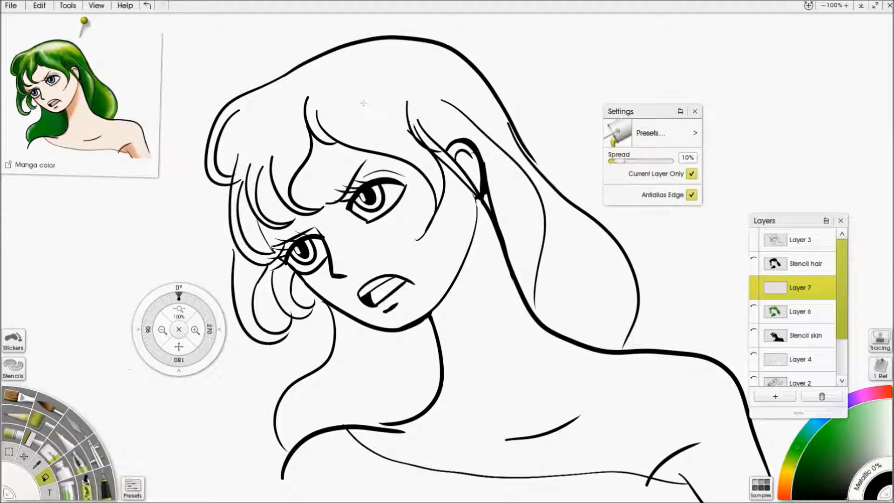
{"action": "left_click", "coordinate": [372, 95]}
{"action": "key", "text": "ctrl+z"}
{"action": "left_click_drag", "start_coordinate": [619, 161], "coordinate": [612, 161]}
{"action": "left_click", "coordinate": [382, 96]}
{"action": "key", "text": "ctrl+z"}
{"action": "left_click", "coordinate": [464, 171]}
{"action": "key", "text": "ctrl+z"}
Turn off Current Layer Only for the fill and test it in the eye on the face, undoing each fill.
{"action": "left_click", "coordinate": [691, 174]}
{"action": "left_click", "coordinate": [362, 201]}
{"action": "key", "text": "ctrl+z"}
{"action": "left_click", "coordinate": [361, 201]}
{"action": "key", "text": "ctrl+z"}
Draw Ink Pen strokes on Layer 7 to close the outline gaps in the lower hair, the fringe and the side strand.
{"action": "left_click", "coordinate": [105, 485]}
{"action": "left_click_drag", "start_coordinate": [365, 425], "coordinate": [396, 419]}
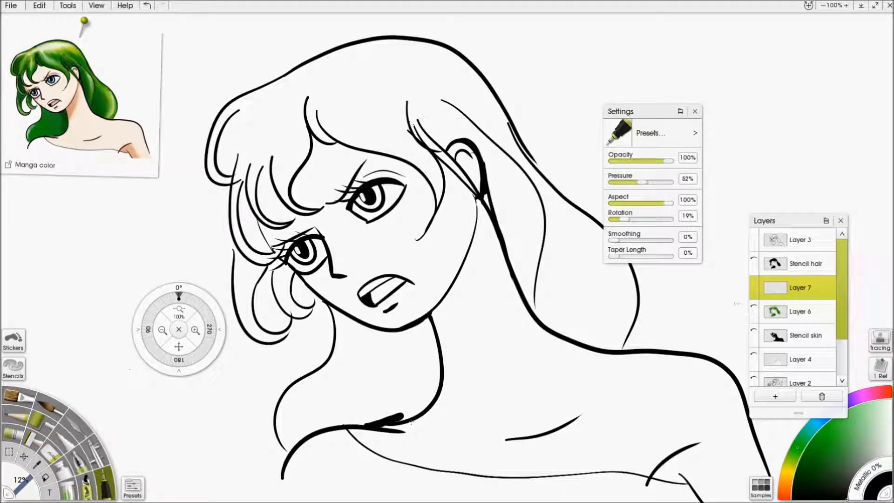
{"action": "left_click", "coordinate": [753, 283]}
{"action": "left_click", "coordinate": [753, 283]}
{"action": "left_click_drag", "start_coordinate": [281, 144], "coordinate": [239, 187]}
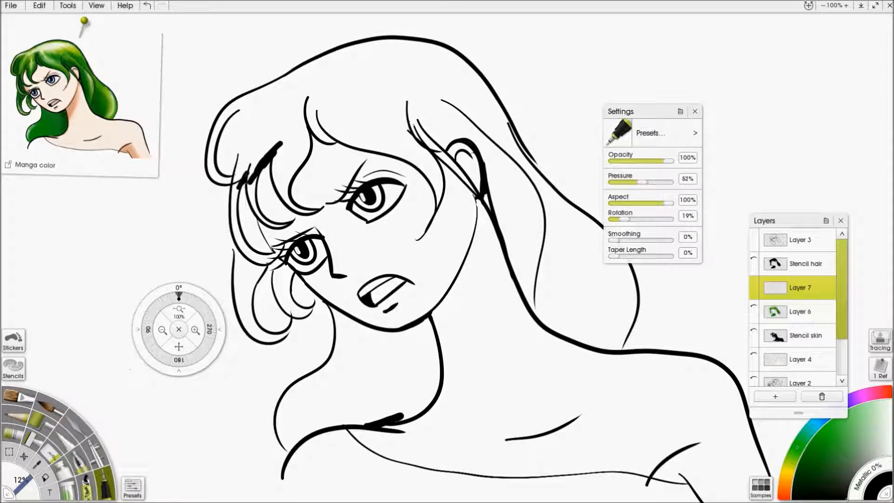
{"action": "mouse_move", "coordinate": [239, 228]}
{"action": "left_mouse_down"}
{"action": "mouse_move", "coordinate": [237, 259]}
{"action": "mouse_move", "coordinate": [236, 245]}
{"action": "left_mouse_up"}
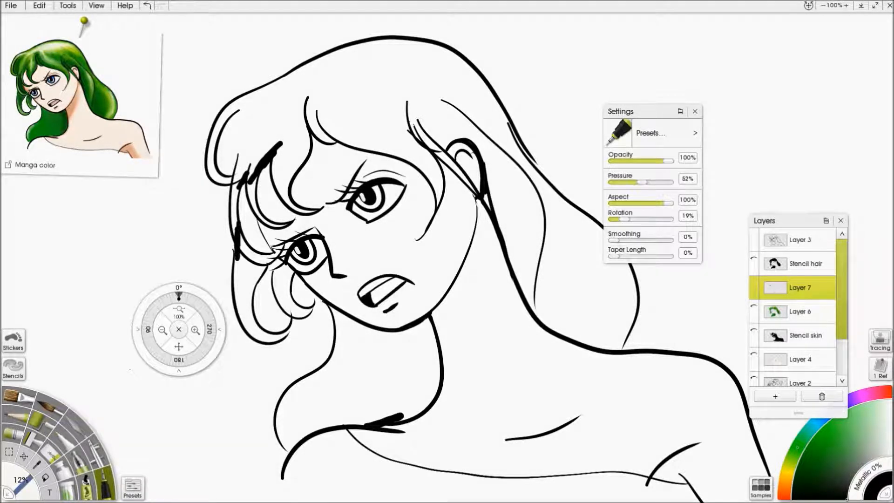
Try to flood fill the lower hair section beside the neck and undo the fills.
{"action": "left_click", "coordinate": [45, 477]}
{"action": "left_click", "coordinate": [328, 380]}
{"action": "key", "text": "ctrl+z"}
{"action": "left_click", "coordinate": [355, 385]}
{"action": "key", "text": "ctrl+z"}
Close the remaining gap at the lower hair's tip with the Ink Pen and flood fill that section black.
{"action": "left_click", "coordinate": [104, 485]}
{"action": "left_click_drag", "start_coordinate": [283, 445], "coordinate": [289, 449]}
{"action": "left_click", "coordinate": [46, 477]}
{"action": "left_click", "coordinate": [349, 374]}
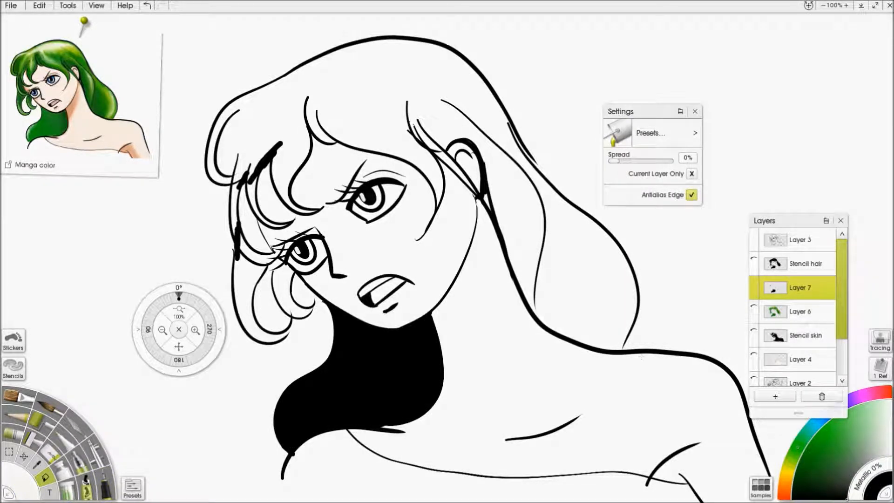
Hide Layer 7 and show the Stencil hair layer.
{"action": "left_click", "coordinate": [754, 282]}
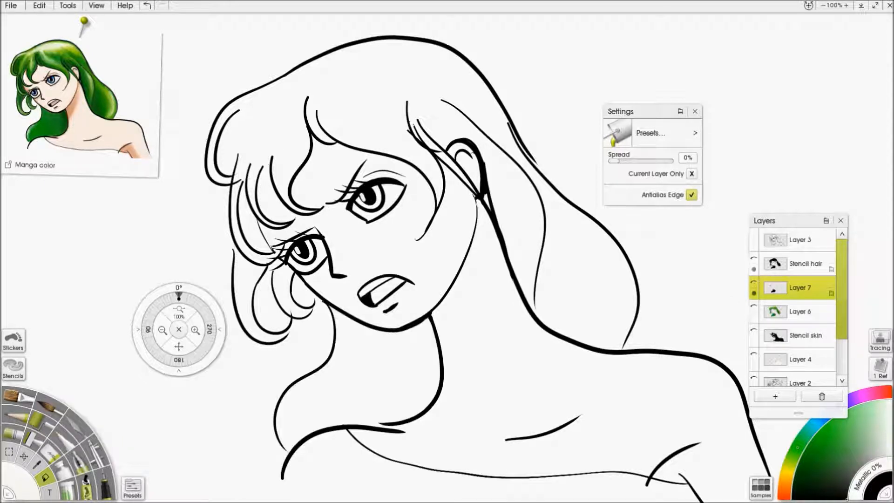
{"action": "left_click", "coordinate": [754, 258]}
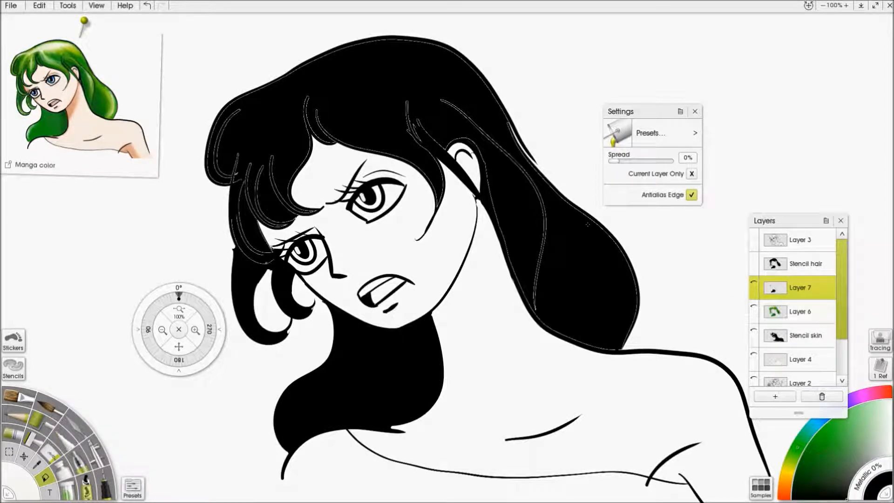
{"action": "left_click", "coordinate": [545, 225]}
Paint over the thin white lines inside the black hair on the Stencil hair layer with a 58% Ink Pen.
{"action": "left_click", "coordinate": [105, 485]}
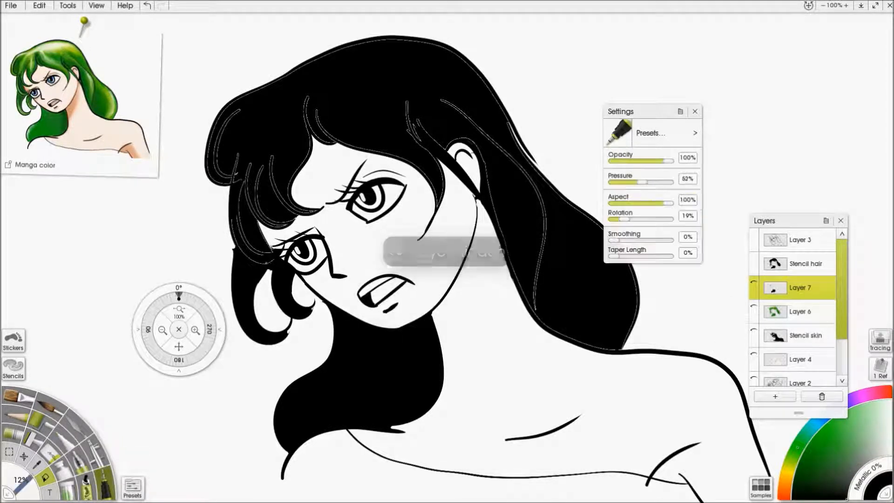
{"action": "left_click", "coordinate": [805, 264]}
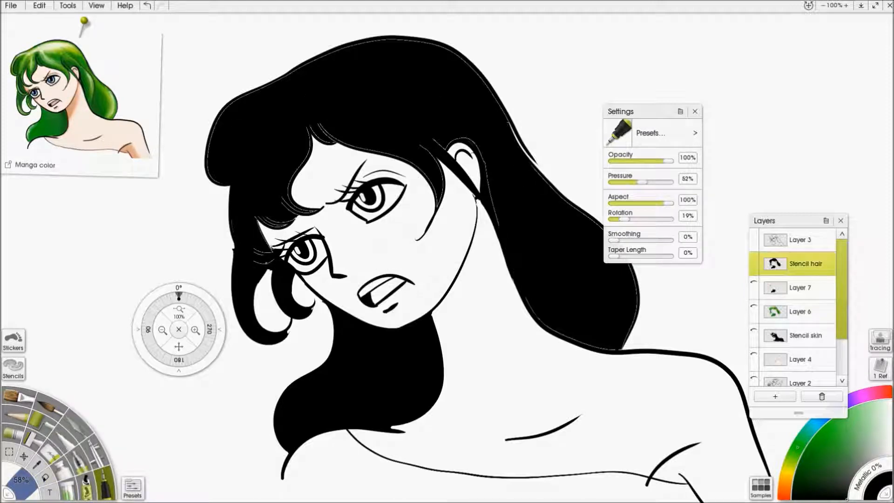
{"action": "scroll", "coordinate": [485, 245], "scroll_direction": "down", "scroll_amount": 5}
{"action": "scroll", "coordinate": [484, 245], "scroll_direction": "up", "scroll_amount": 6}
{"action": "scroll", "coordinate": [484, 246], "scroll_direction": "down", "scroll_amount": 3}
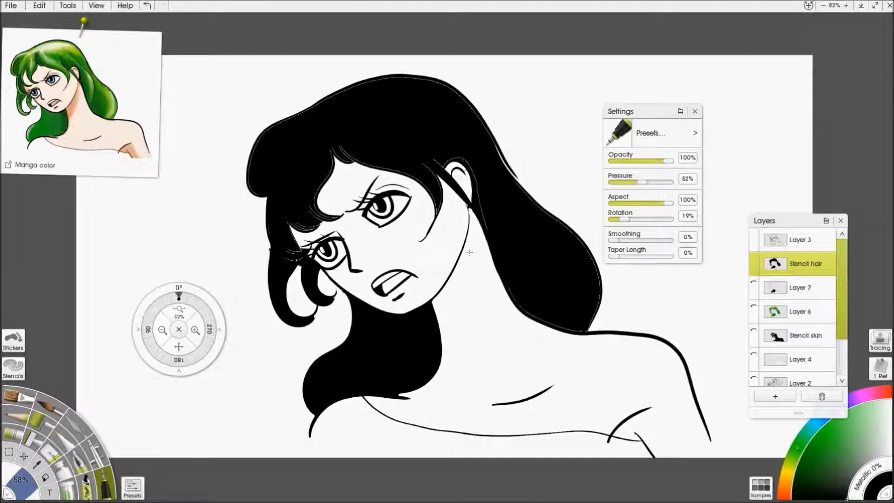
Hide the Layer 3 line art and export the image as hair stencil 2.png in the Green Hair Intro folder.
{"action": "left_click", "coordinate": [754, 234]}
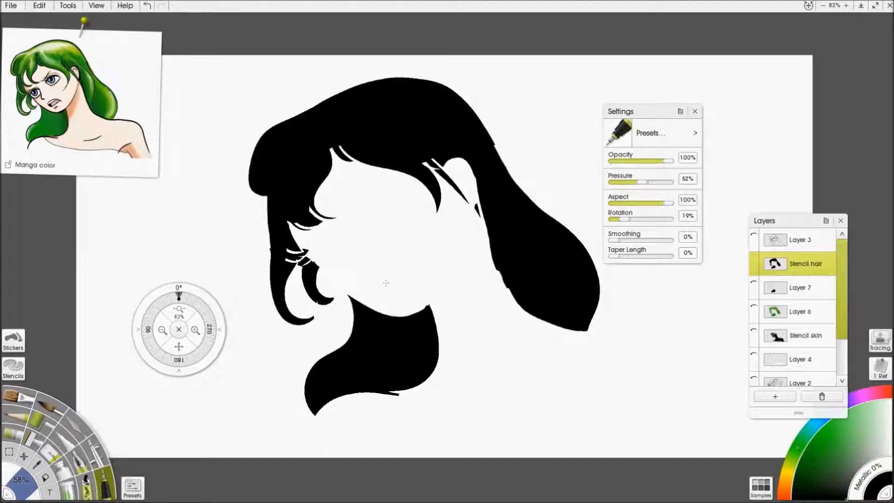
{"action": "left_click", "coordinate": [10, 5]}
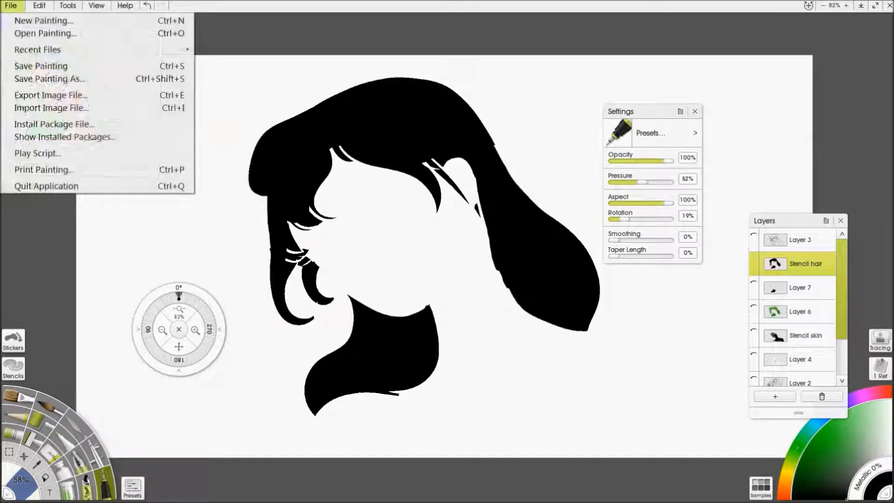
{"action": "left_click", "coordinate": [51, 95]}
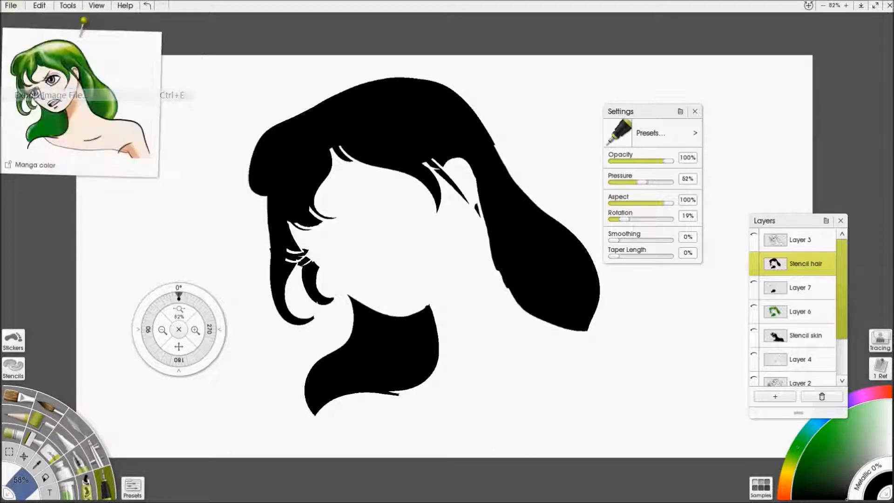
{"action": "left_click", "coordinate": [525, 77]}
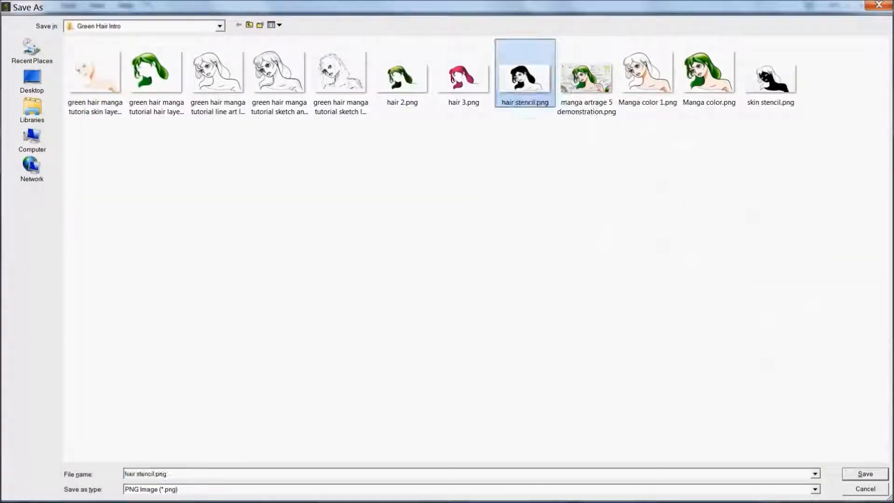
{"action": "left_click", "coordinate": [865, 489]}
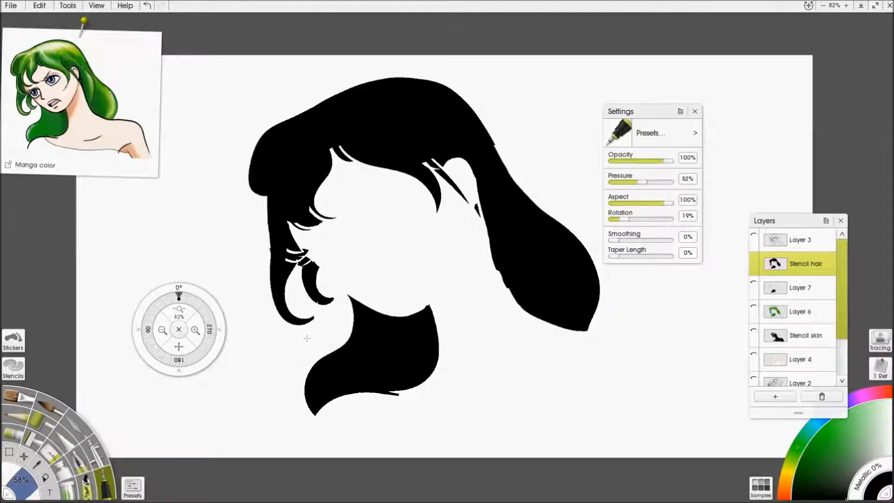
Hide the Stencil hair layer and show the Layer 3 line art.
{"action": "left_click", "coordinate": [754, 236]}
{"action": "left_click", "coordinate": [754, 259]}
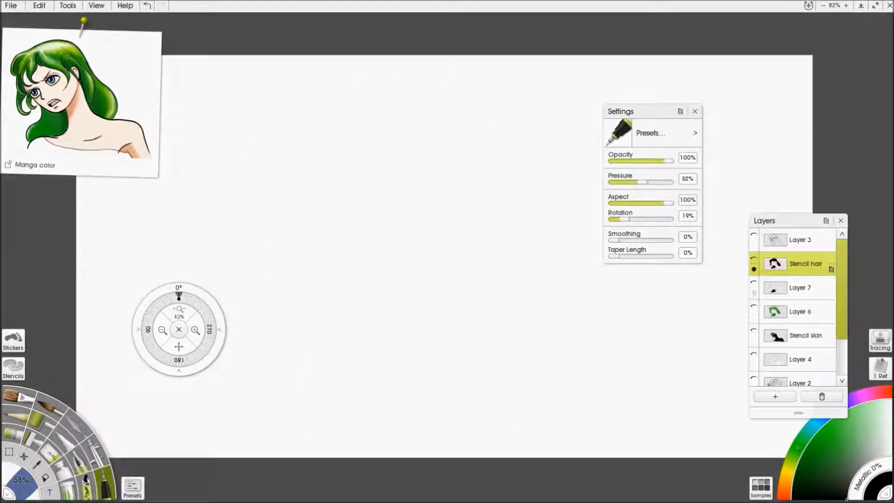
{"action": "left_click", "coordinate": [754, 235]}
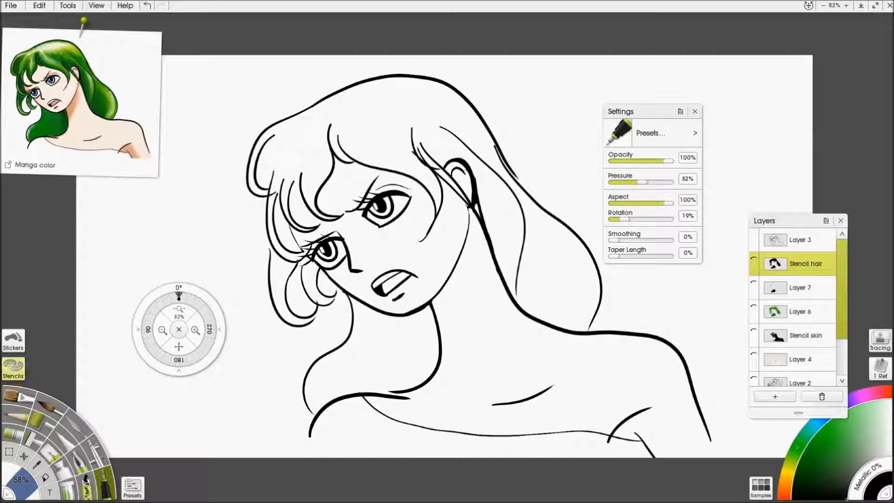
Import hair stencil 2.png from the Green Hair Intro folder into the Manga stencil group and place it on the canvas.
{"action": "left_click", "coordinate": [13, 368]}
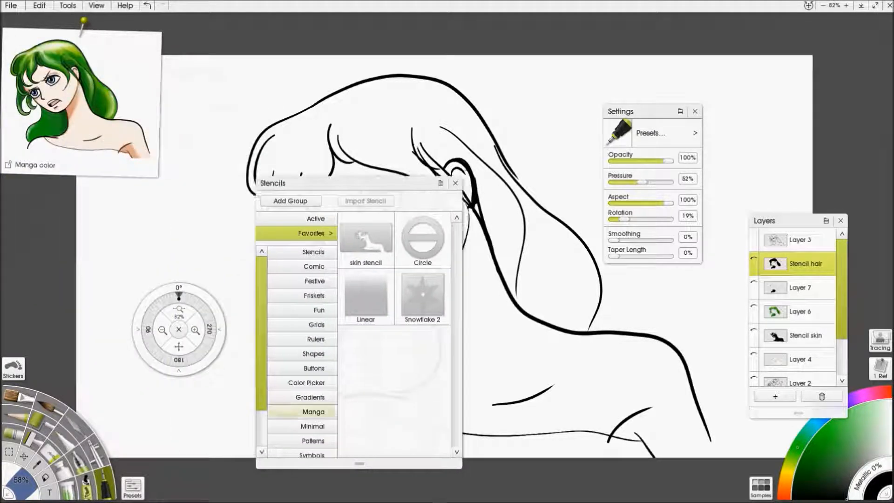
{"action": "left_click", "coordinate": [313, 412]}
{"action": "left_click", "coordinate": [365, 200]}
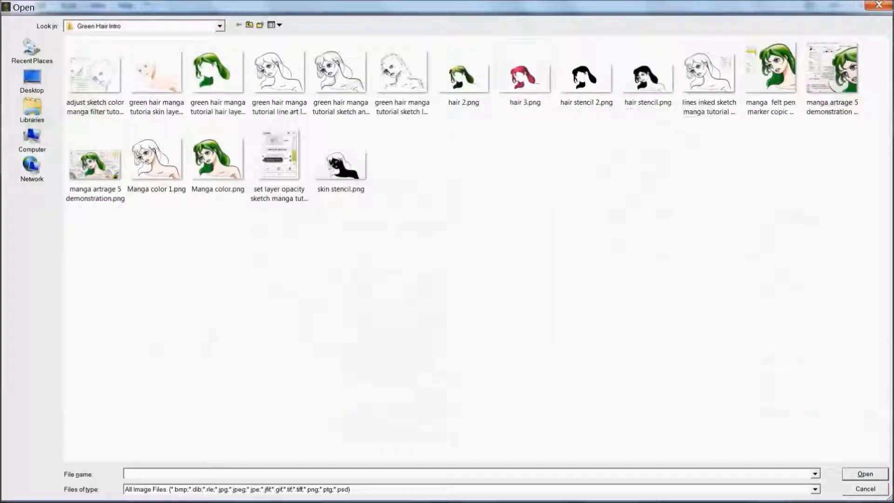
{"action": "left_click", "coordinate": [587, 40]}
{"action": "double_click", "coordinate": [590, 81]}
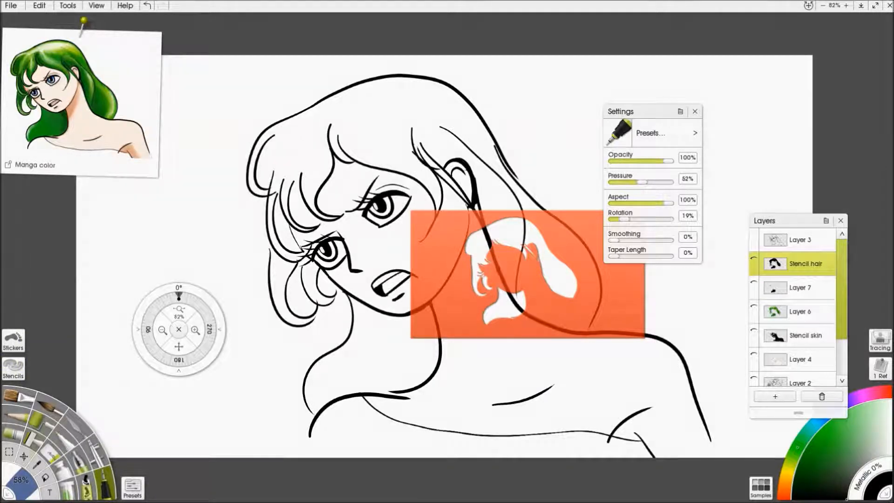
Transform the hair stencil, enlarging it to about 103% and positioning it over the hair in the line art.
{"action": "left_click", "coordinate": [564, 312]}
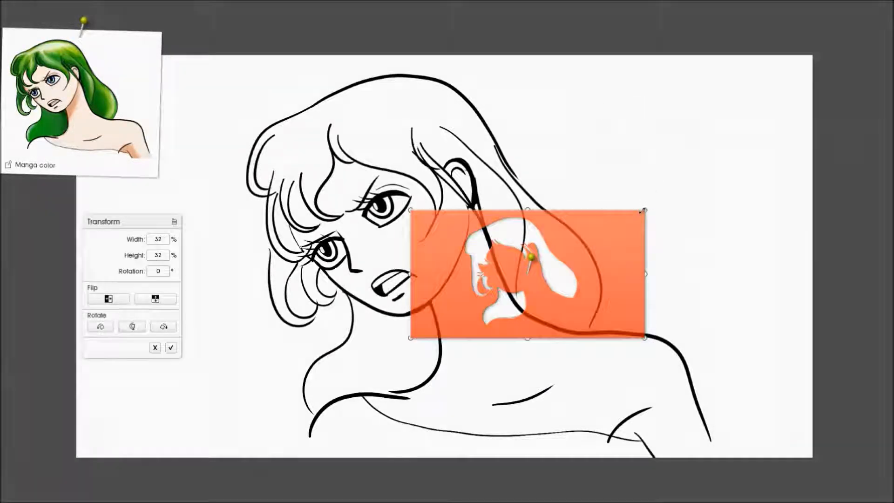
{"action": "left_click_drag", "start_coordinate": [643, 211], "coordinate": [788, 130]}
{"action": "left_click_drag", "start_coordinate": [678, 293], "coordinate": [553, 246]}
{"action": "left_click_drag", "start_coordinate": [682, 374], "coordinate": [807, 456]}
{"action": "left_click_drag", "start_coordinate": [549, 379], "coordinate": [607, 411]}
{"action": "left_click_drag", "start_coordinate": [854, 44], "coordinate": [814, 63]}
{"action": "left_click_drag", "start_coordinate": [685, 201], "coordinate": [648, 193]}
{"action": "left_click_drag", "start_coordinate": [770, 415], "coordinate": [801, 434]}
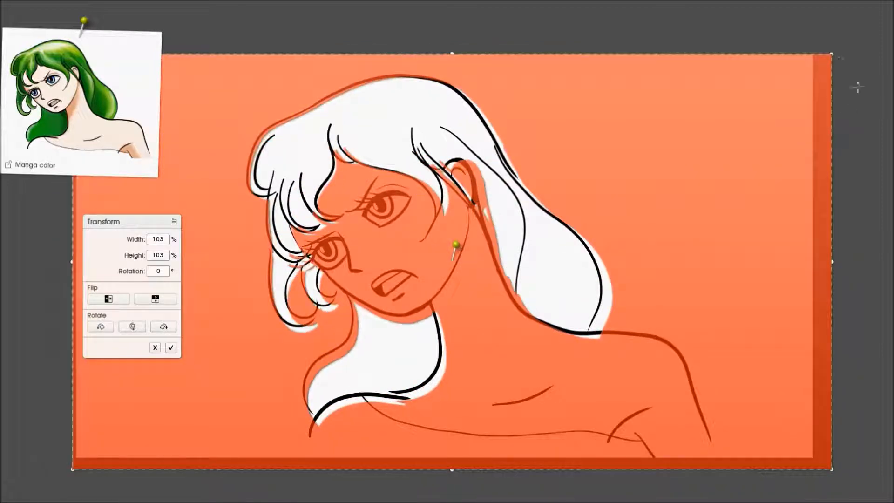
Refine the hair stencil to 100% width and height, align its corners with the canvas, and apply the transform.
{"action": "left_click_drag", "start_coordinate": [832, 54], "coordinate": [817, 62]}
{"action": "left_click_drag", "start_coordinate": [777, 110], "coordinate": [772, 104]}
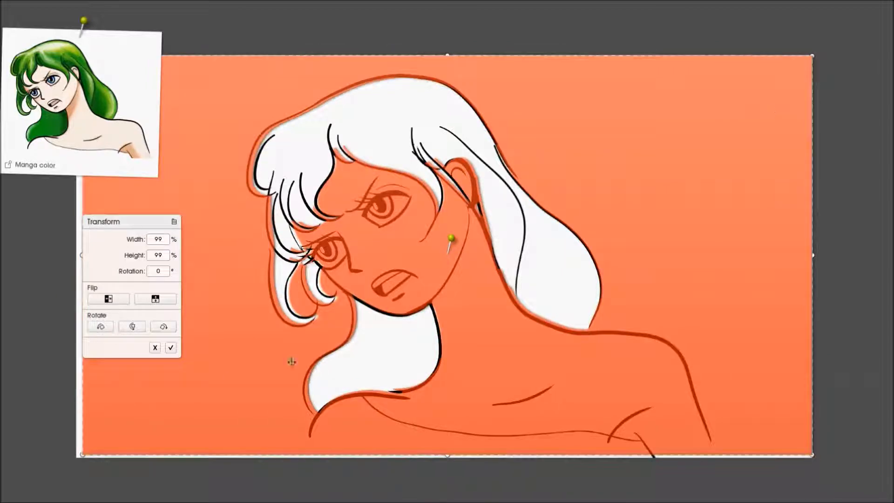
{"action": "left_click_drag", "start_coordinate": [82, 454], "coordinate": [78, 457]}
{"action": "mouse_move", "coordinate": [112, 432]}
{"action": "left_mouse_down"}
{"action": "mouse_move", "coordinate": [106, 427]}
{"action": "mouse_move", "coordinate": [116, 434]}
{"action": "left_mouse_up"}
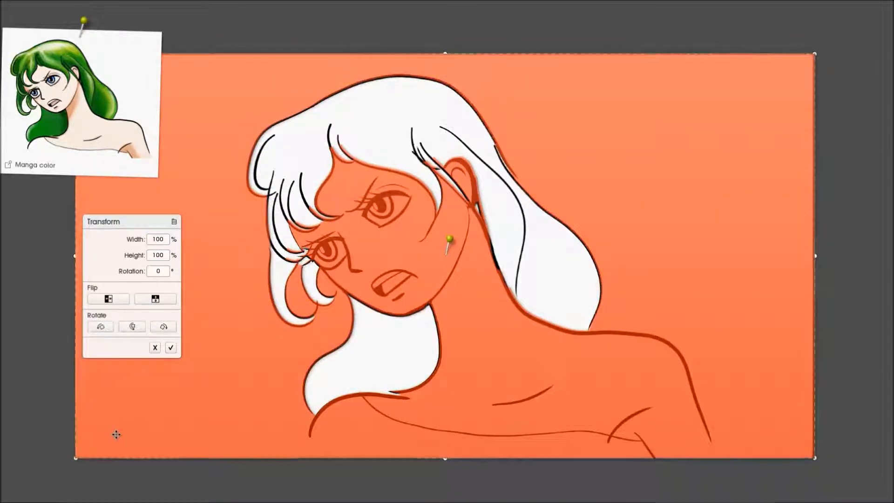
{"action": "mouse_move", "coordinate": [75, 460]}
{"action": "left_mouse_down"}
{"action": "mouse_move", "coordinate": [105, 433]}
{"action": "mouse_move", "coordinate": [79, 456]}
{"action": "left_mouse_up"}
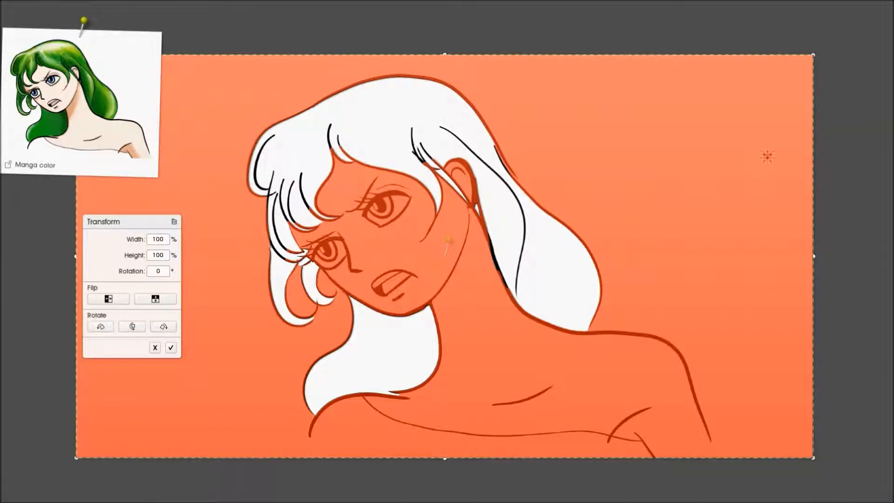
{"action": "left_click", "coordinate": [170, 347]}
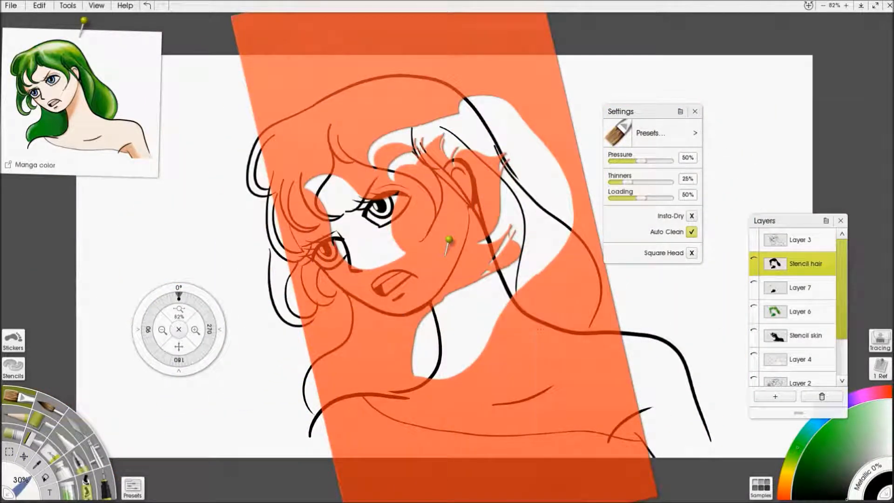
Undo the stencil's accidental rotation and scaling to bring back its alignment with the hair.
{"action": "right_click", "coordinate": [539, 330]}
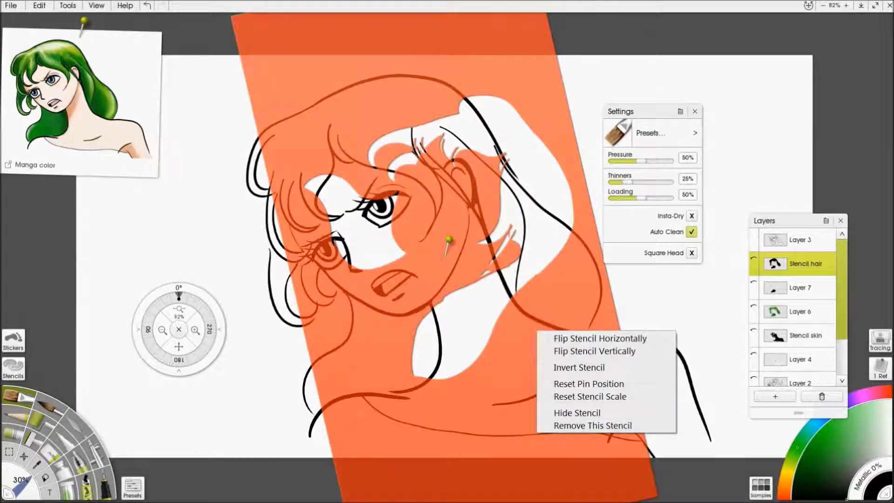
{"action": "left_click", "coordinate": [533, 392]}
{"action": "key", "text": "ctrl+z"}
{"action": "key", "text": "ctrl+z"}
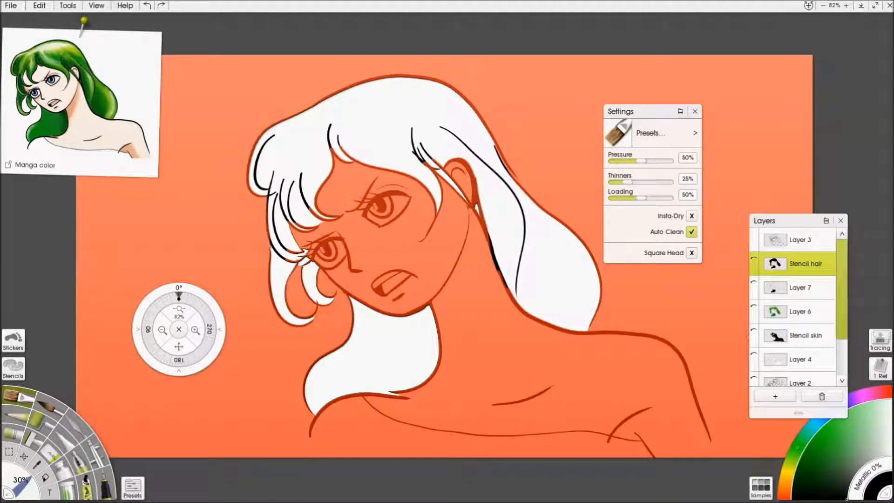
Add a new layer and paint the hair dark green through the stencil with a 500% Felt Pen.
{"action": "left_click", "coordinate": [775, 396]}
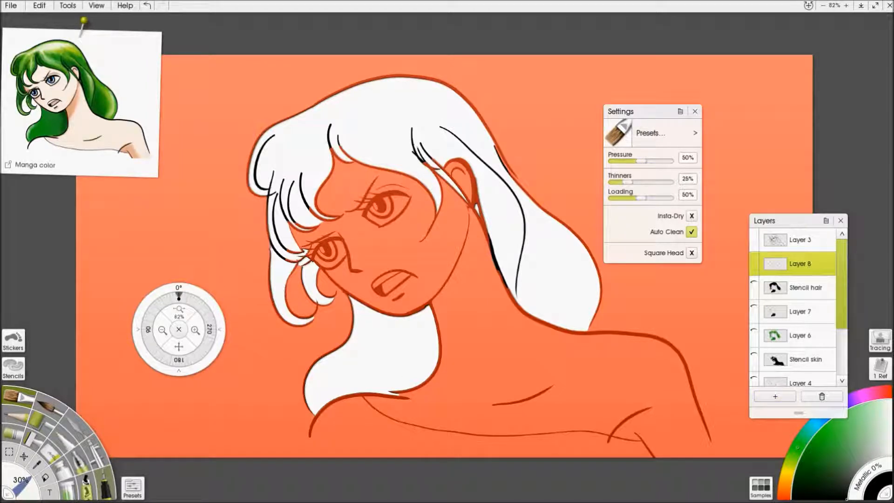
{"action": "left_click", "coordinate": [80, 462]}
{"action": "left_click", "coordinate": [64, 439]}
{"action": "left_click_drag", "start_coordinate": [19, 479], "coordinate": [219, 478]}
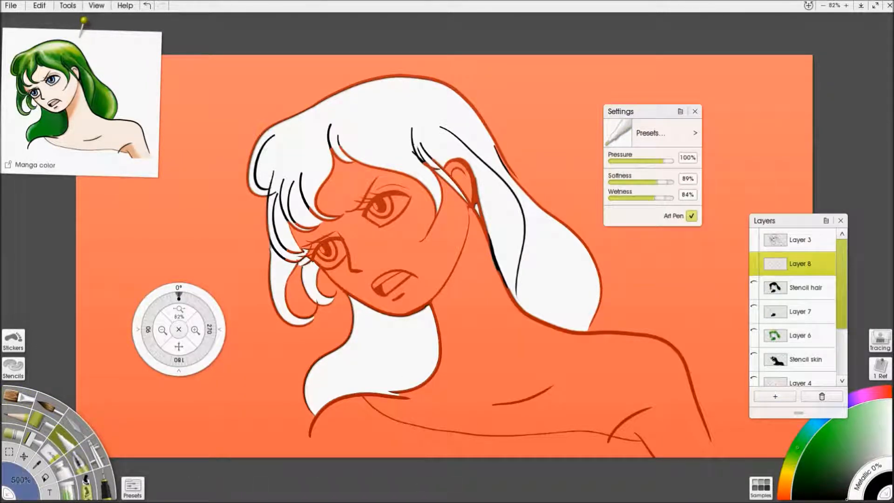
{"action": "left_click", "coordinate": [833, 452]}
{"action": "mouse_move", "coordinate": [372, 112]}
{"action": "left_mouse_down"}
{"action": "mouse_move", "coordinate": [288, 205]}
{"action": "mouse_move", "coordinate": [280, 266]}
{"action": "mouse_move", "coordinate": [502, 181]}
{"action": "mouse_move", "coordinate": [580, 217]}
{"action": "mouse_move", "coordinate": [559, 289]}
{"action": "mouse_move", "coordinate": [591, 307]}
{"action": "left_mouse_up"}
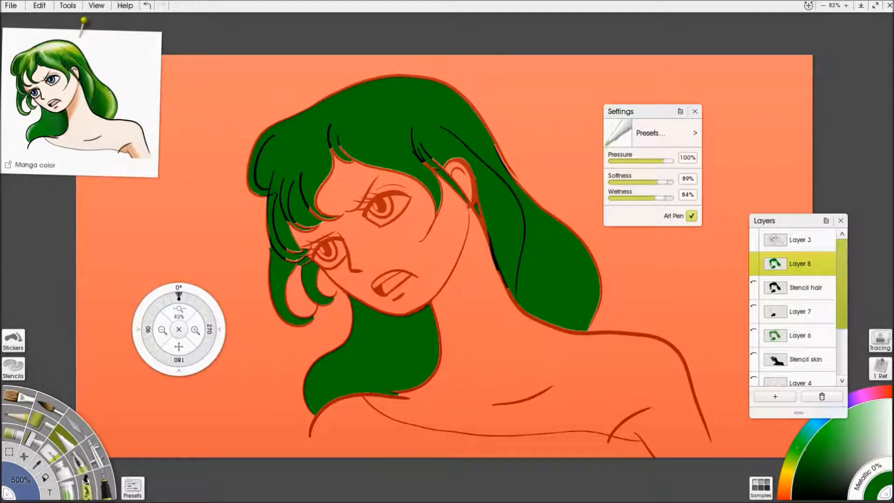
Invert the hair stencil so it masks the hair, and choose a light pink paint colour.
{"action": "right_click", "coordinate": [413, 218]}
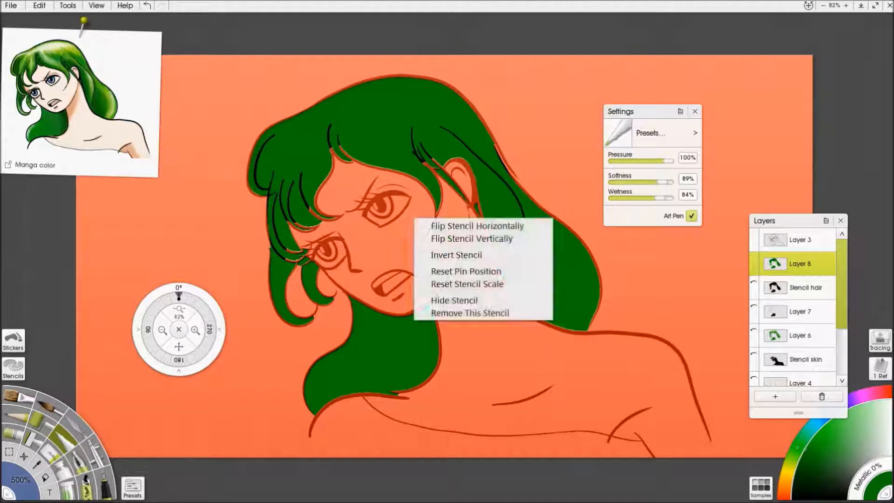
{"action": "left_click", "coordinate": [454, 300]}
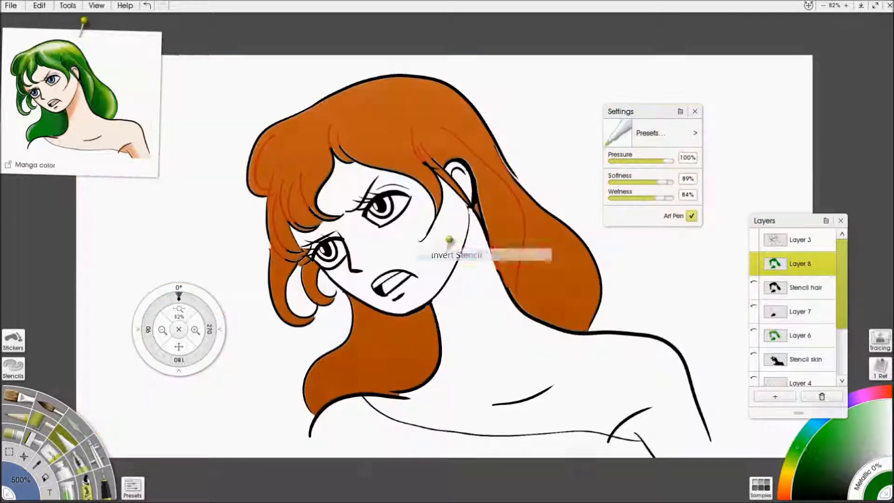
{"action": "left_click", "coordinate": [787, 471]}
{"action": "left_click", "coordinate": [855, 399]}
{"action": "left_click", "coordinate": [868, 395]}
{"action": "left_click", "coordinate": [859, 423]}
Try painting pink over the face and around the masked hair, and undo the strokes.
{"action": "mouse_move", "coordinate": [489, 355]}
{"action": "left_mouse_down"}
{"action": "mouse_move", "coordinate": [647, 247]}
{"action": "mouse_move", "coordinate": [551, 151]}
{"action": "mouse_move", "coordinate": [208, 308]}
{"action": "left_mouse_up"}
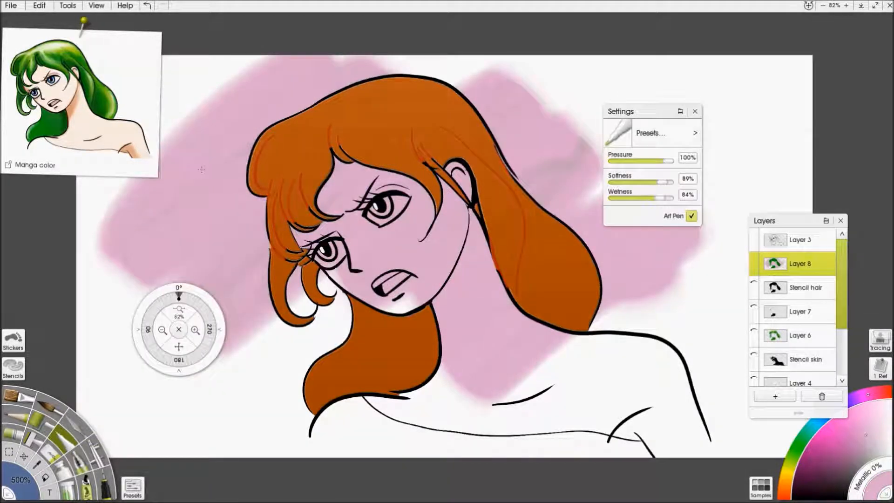
{"action": "key", "text": "ctrl+z"}
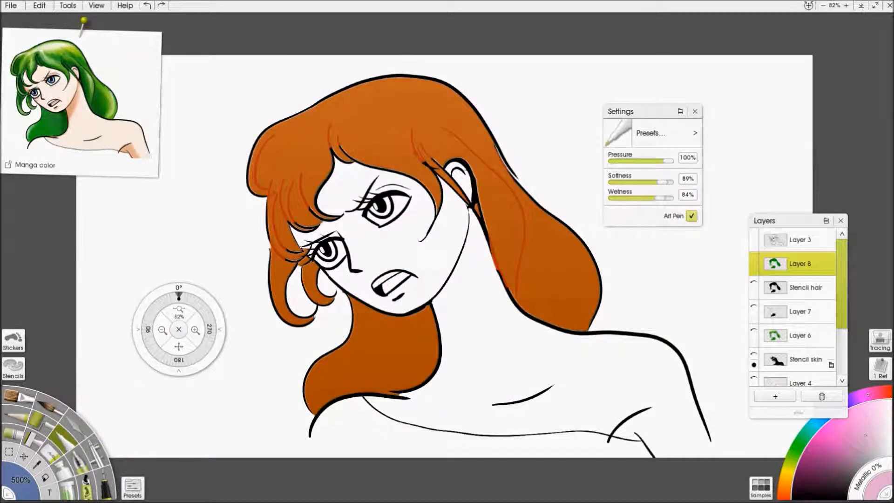
{"action": "left_click", "coordinate": [754, 358]}
{"action": "left_click", "coordinate": [754, 358]}
{"action": "mouse_move", "coordinate": [309, 165]}
{"action": "left_mouse_down"}
{"action": "mouse_move", "coordinate": [341, 183]}
{"action": "mouse_move", "coordinate": [338, 222]}
{"action": "mouse_move", "coordinate": [480, 274]}
{"action": "mouse_move", "coordinate": [514, 407]}
{"action": "mouse_move", "coordinate": [375, 232]}
{"action": "mouse_move", "coordinate": [327, 303]}
{"action": "mouse_move", "coordinate": [268, 243]}
{"action": "mouse_move", "coordinate": [247, 177]}
{"action": "left_mouse_up"}
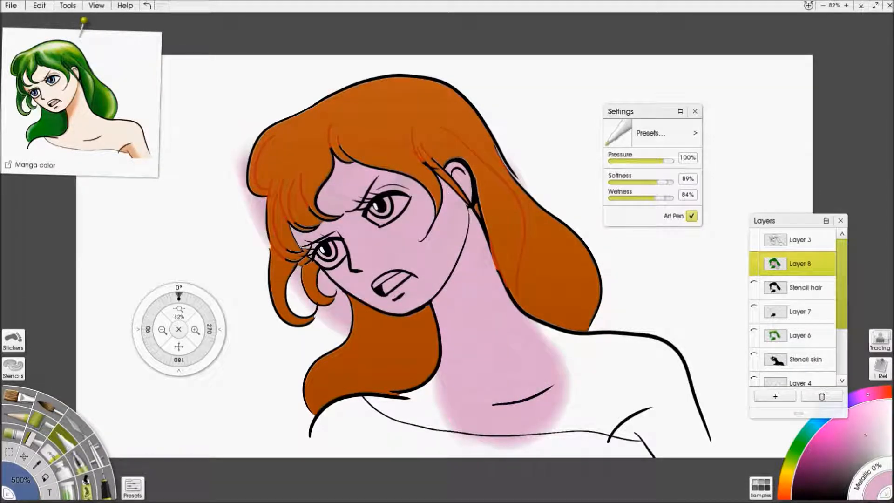
{"action": "key", "text": "ctrl+z"}
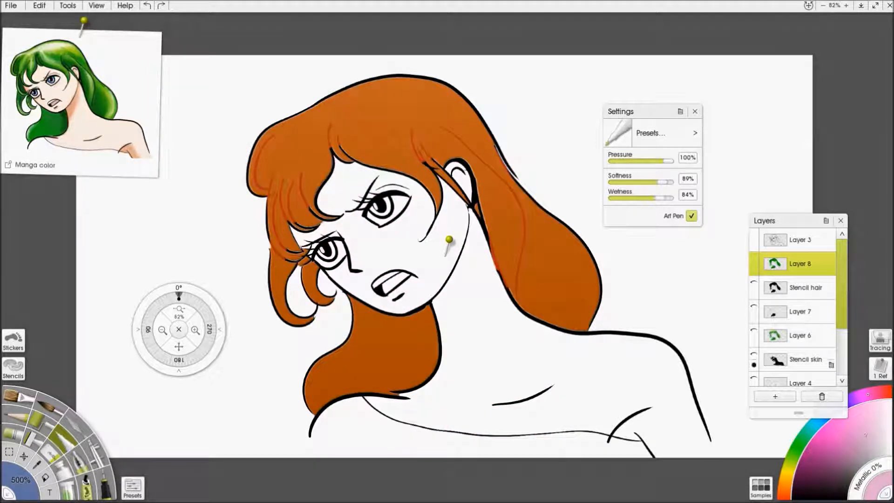
Select the Stencil skin layer, add the skin stencil from the Favorites, and move it over the face.
{"action": "left_click", "coordinate": [753, 355]}
{"action": "left_click", "coordinate": [753, 355]}
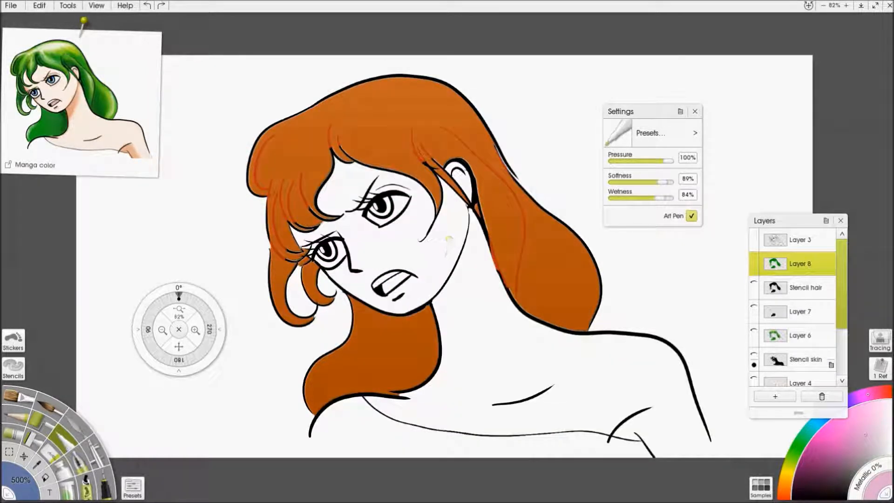
{"action": "left_click", "coordinate": [831, 365]}
{"action": "left_click", "coordinate": [806, 355]}
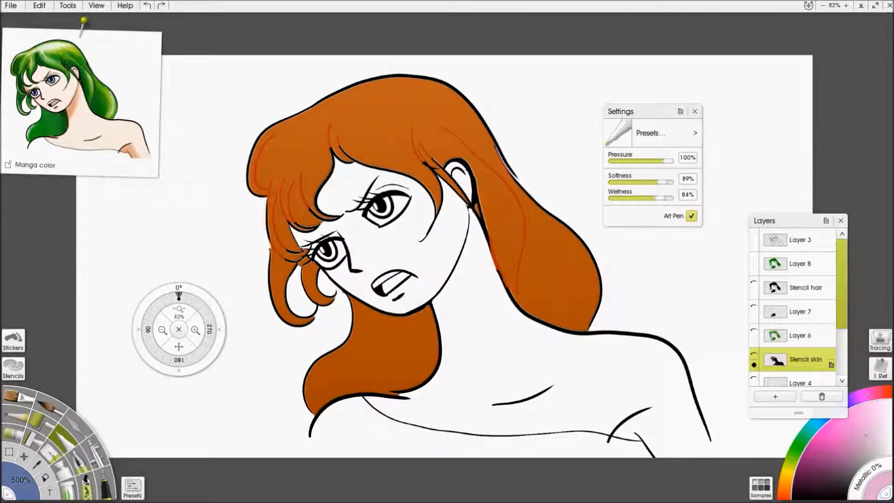
{"action": "left_click", "coordinate": [13, 368]}
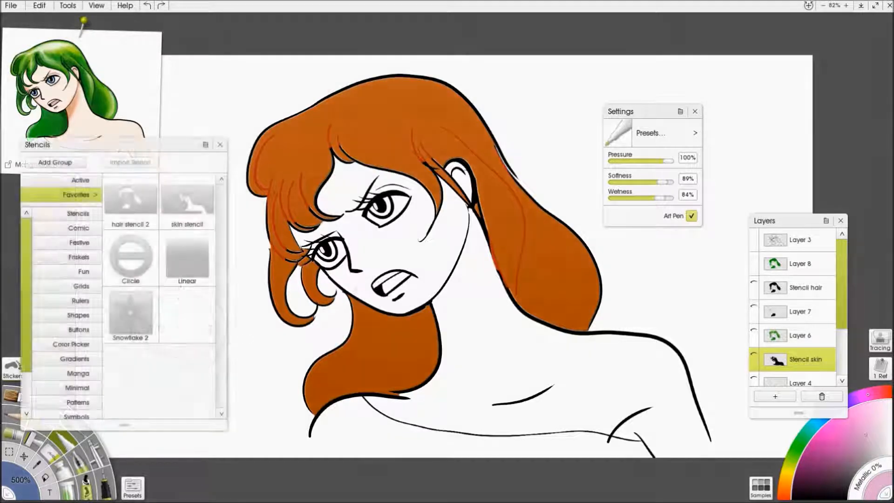
{"action": "left_click", "coordinate": [187, 201]}
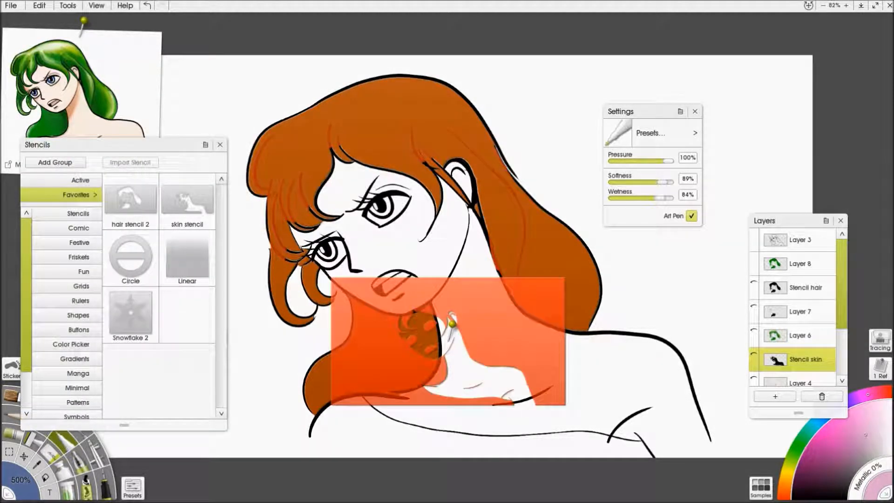
{"action": "left_click", "coordinate": [220, 145]}
{"action": "left_click_drag", "start_coordinate": [352, 378], "coordinate": [334, 252]}
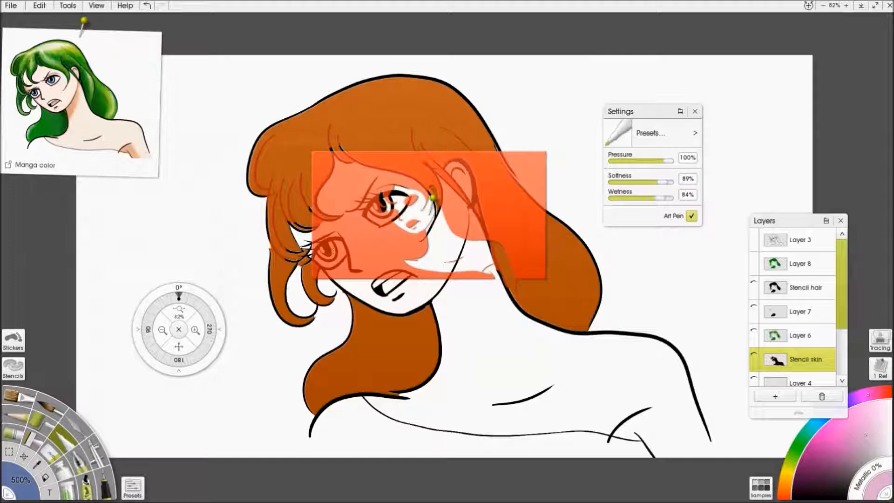
Transform the skin stencil, enlarging it to the canvas size and positioning it over the face and shoulders.
{"action": "left_click", "coordinate": [24, 456]}
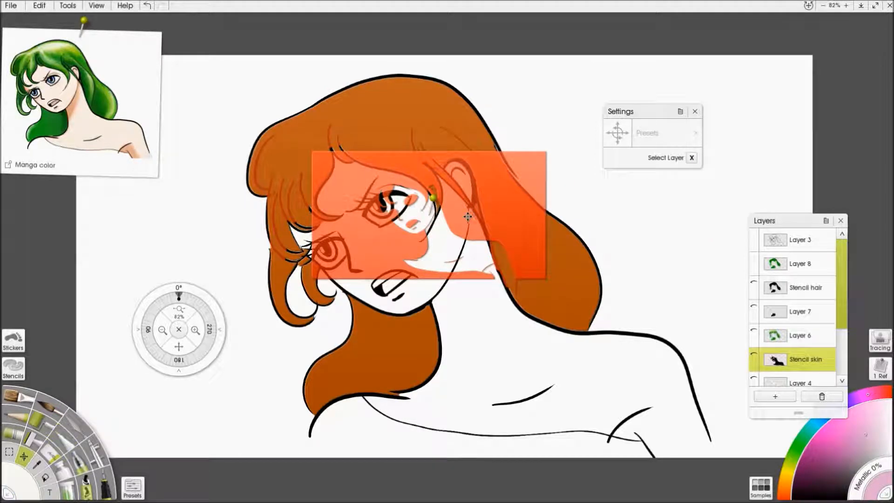
{"action": "left_click", "coordinate": [470, 217]}
{"action": "mouse_move", "coordinate": [547, 150]}
{"action": "left_mouse_down"}
{"action": "mouse_move", "coordinate": [627, 109]}
{"action": "mouse_move", "coordinate": [763, 60]}
{"action": "left_mouse_up"}
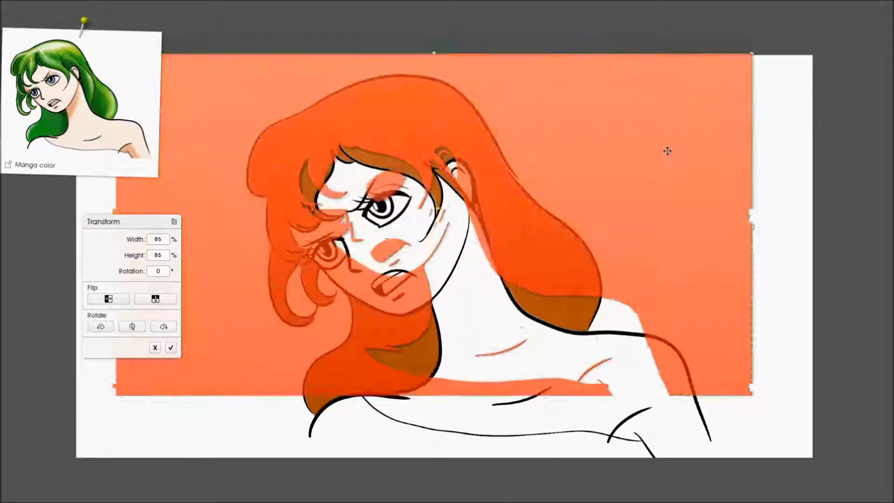
{"action": "left_click_drag", "start_coordinate": [666, 151], "coordinate": [678, 200]}
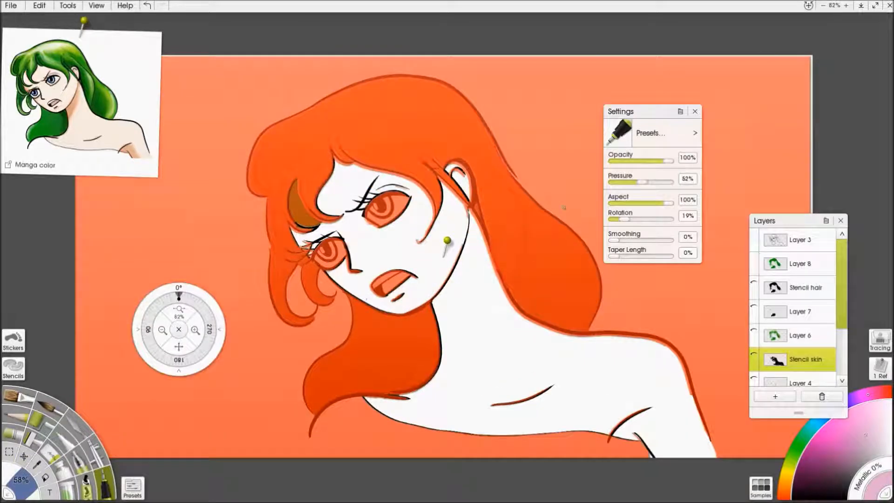
{"action": "left_click_drag", "start_coordinate": [447, 240], "coordinate": [449, 239]}
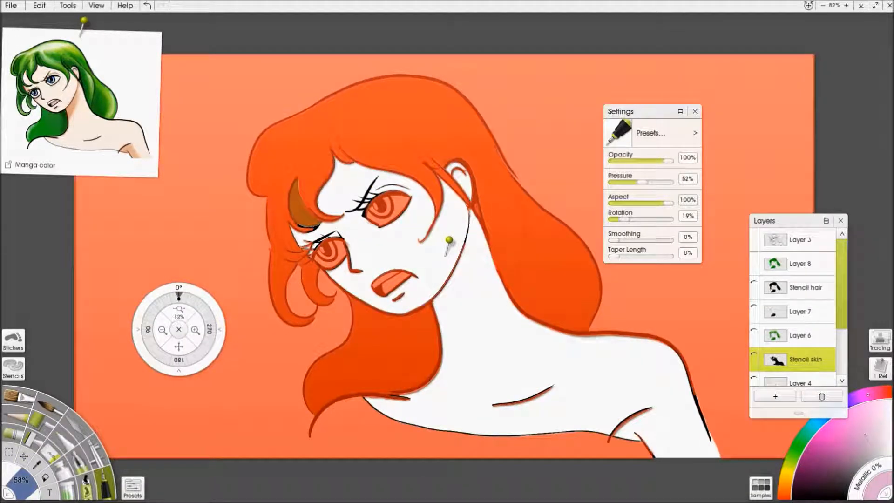
{"action": "left_click", "coordinate": [593, 157]}
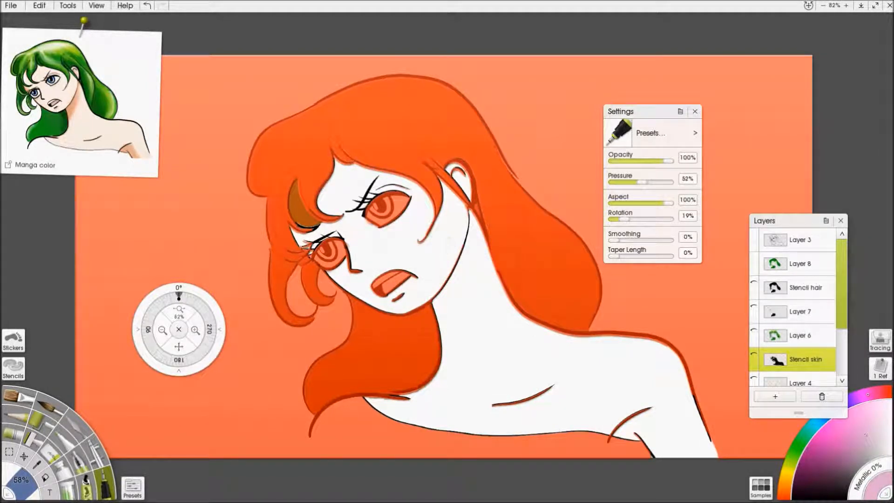
Nudge the skin stencil so its edges line up closely with the facial features and jawline.
{"action": "left_click_drag", "start_coordinate": [138, 338], "coordinate": [716, 110]}
{"action": "left_click_drag", "start_coordinate": [756, 82], "coordinate": [812, 82]}
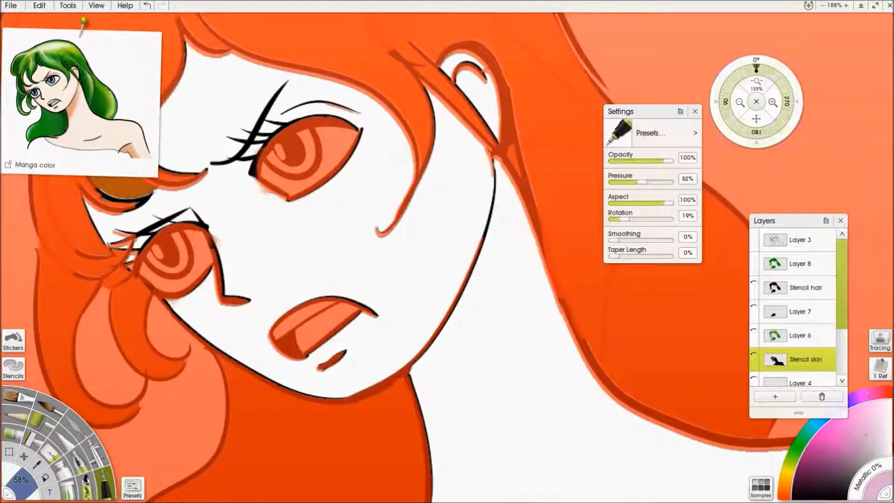
{"action": "left_click_drag", "start_coordinate": [756, 81], "coordinate": [771, 82]}
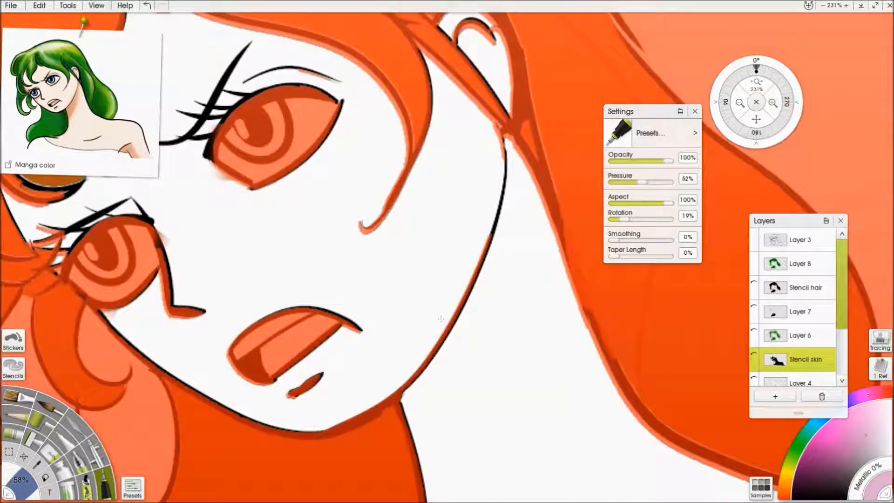
{"action": "left_click", "coordinate": [436, 265]}
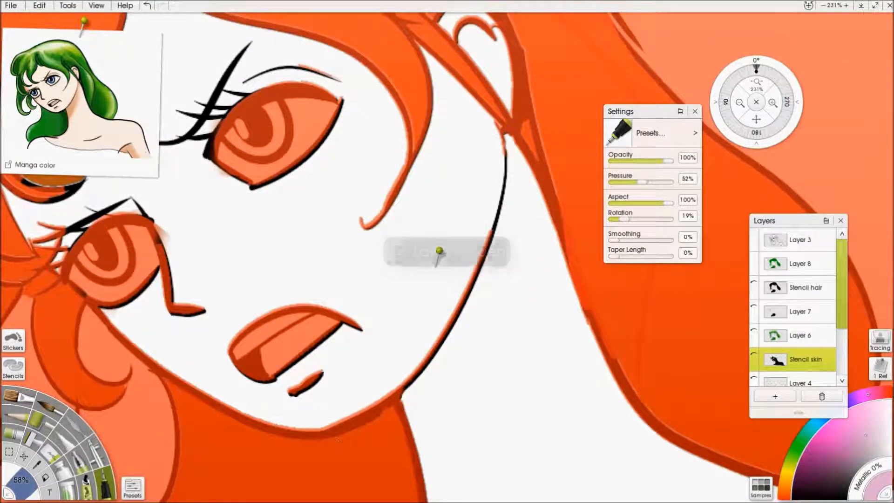
{"action": "left_click_drag", "start_coordinate": [332, 433], "coordinate": [333, 435]}
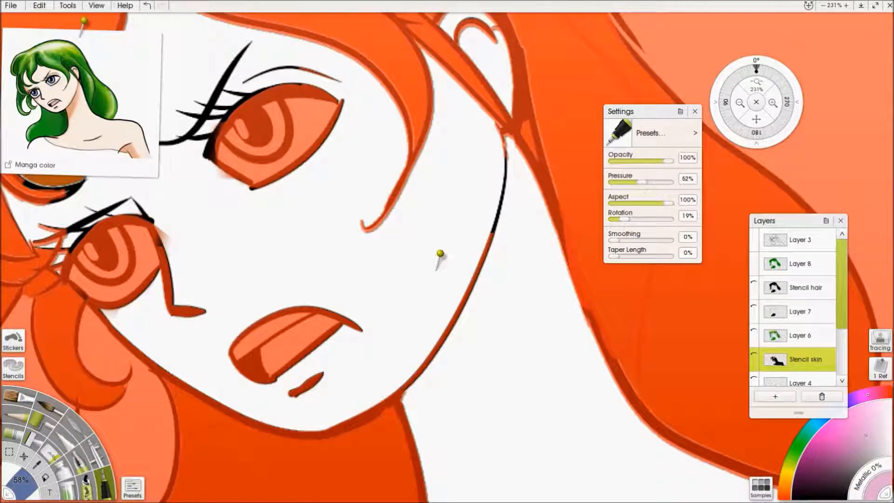
{"action": "scroll", "coordinate": [333, 435], "scroll_direction": "down", "scroll_amount": 8}
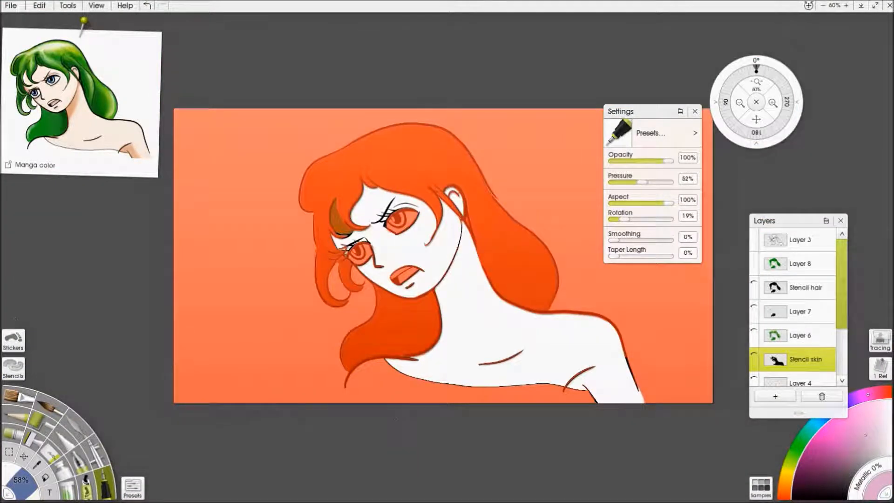
Open the list of active stencils in a shortened window and hide the hair stencil, leaving the skin stencil shown.
{"action": "left_click", "coordinate": [13, 367]}
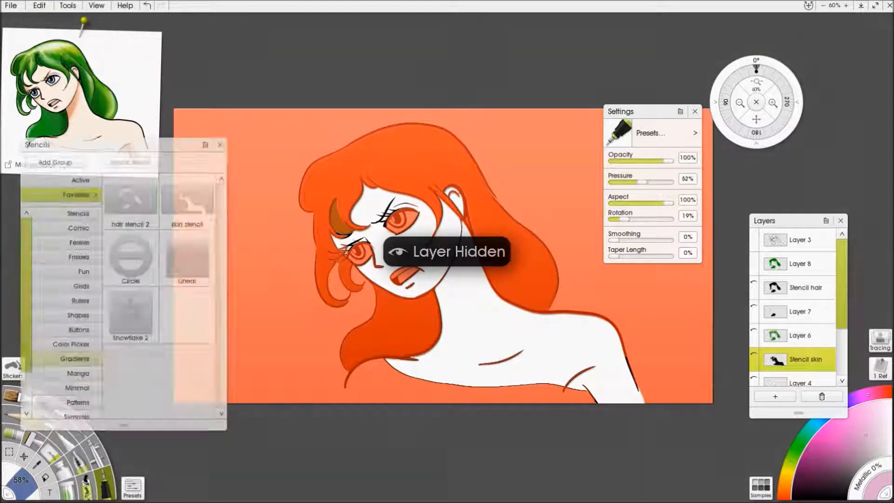
{"action": "left_click_drag", "start_coordinate": [124, 425], "coordinate": [124, 253]}
{"action": "left_click_drag", "start_coordinate": [123, 145], "coordinate": [97, 148]}
{"action": "left_click", "coordinate": [179, 186]}
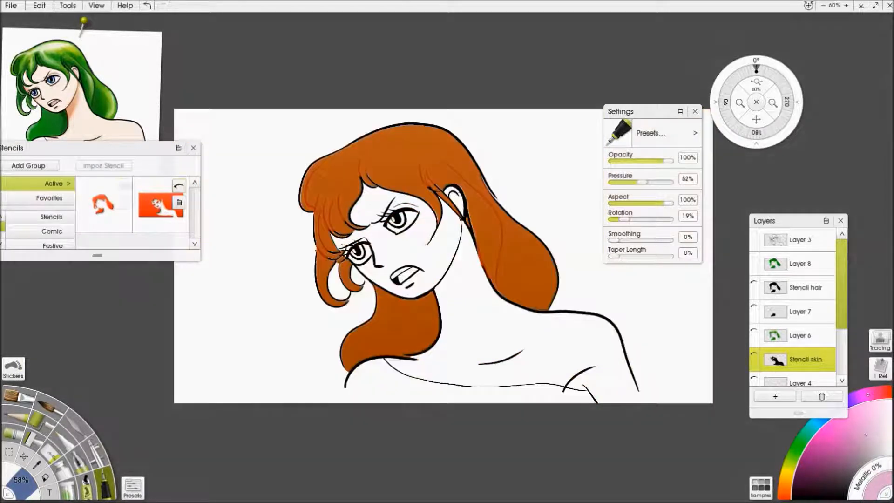
{"action": "left_click", "coordinate": [122, 186]}
{"action": "left_click", "coordinate": [179, 186]}
Try flipping the skin stencil horizontally, and undo the flip.
{"action": "left_click", "coordinate": [178, 202]}
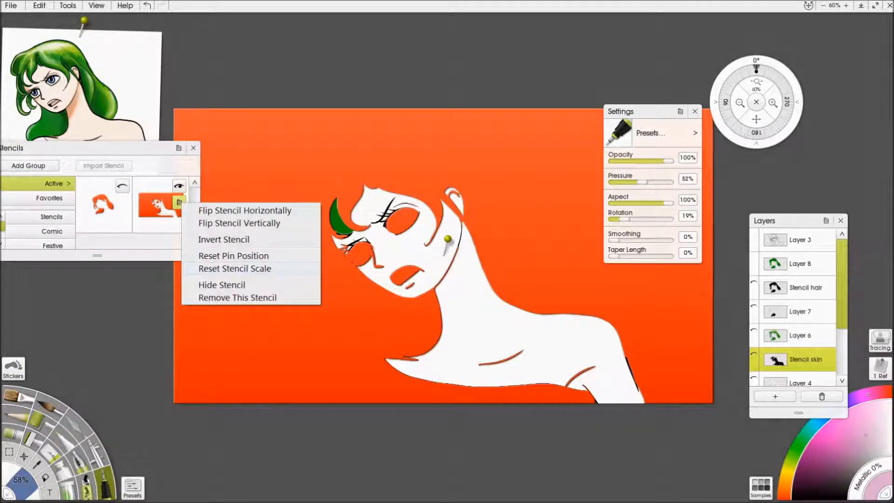
{"action": "left_click", "coordinate": [245, 210]}
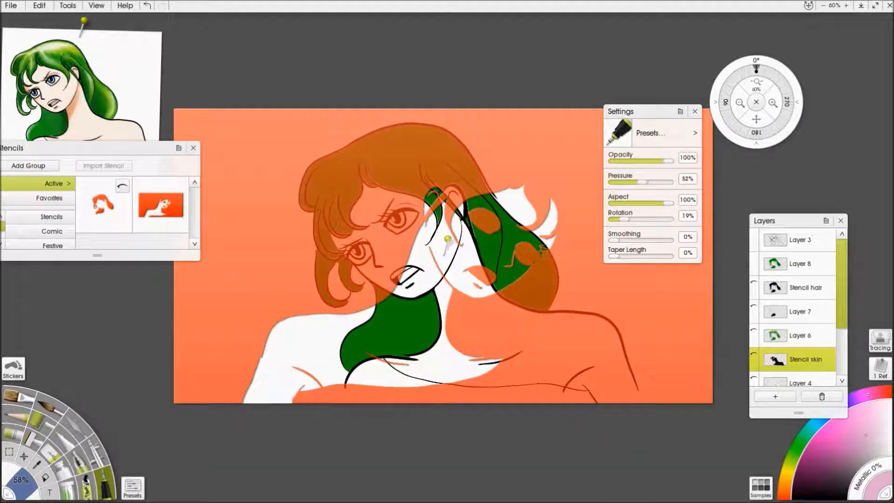
{"action": "key", "text": "ctrl+z"}
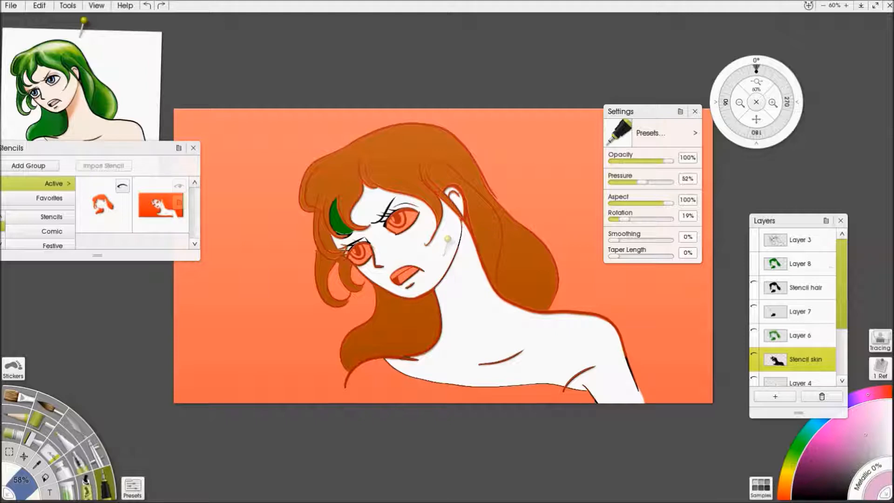
Select Layer 3 and hide both the skin stencil and the green hair on Layer 8.
{"action": "left_click", "coordinate": [800, 240]}
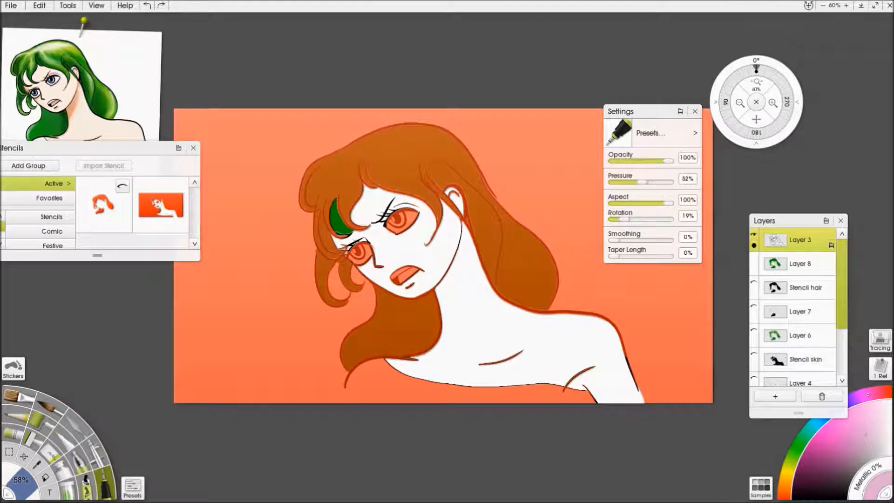
{"action": "left_click", "coordinate": [179, 186]}
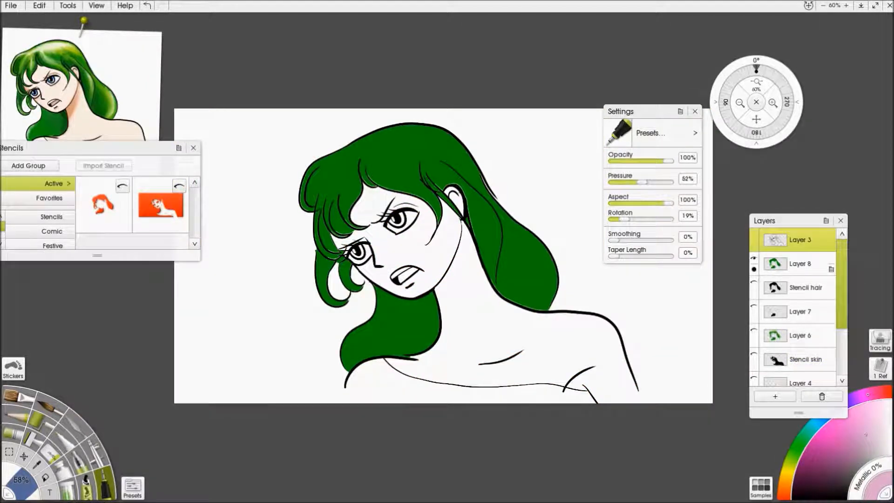
{"action": "left_click", "coordinate": [753, 257]}
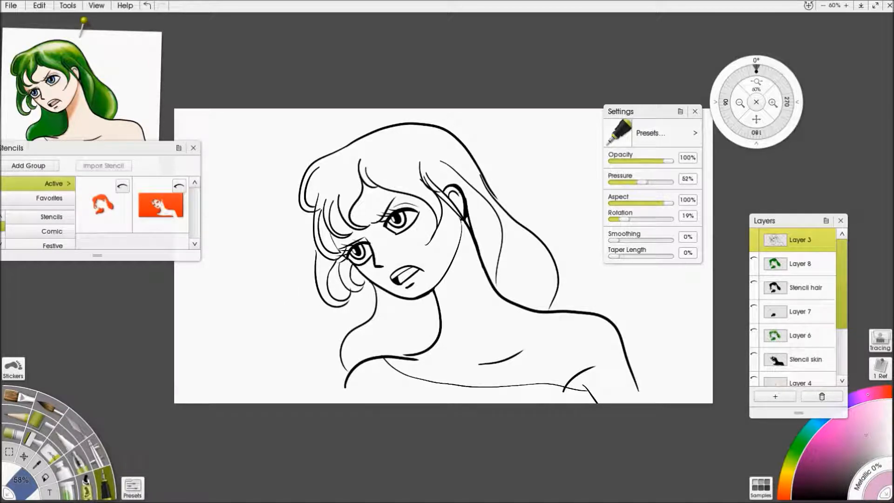
Try flipping the Layer 3 line art horizontally with Transform, and cancel the change.
{"action": "left_click", "coordinate": [39, 5]}
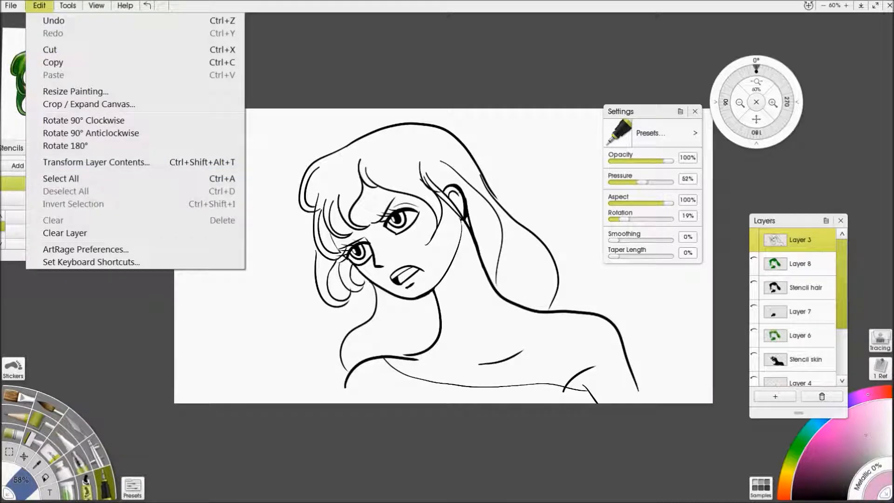
{"action": "left_click", "coordinate": [428, 262]}
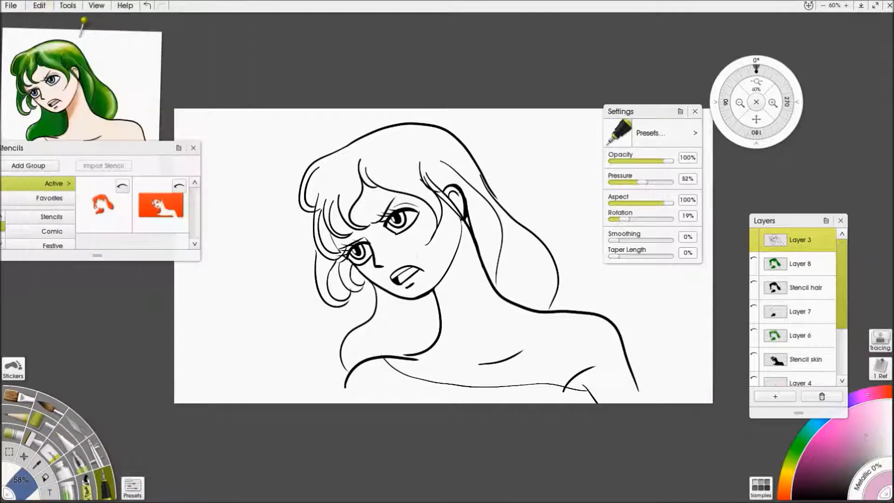
{"action": "key", "text": "ctrl+t"}
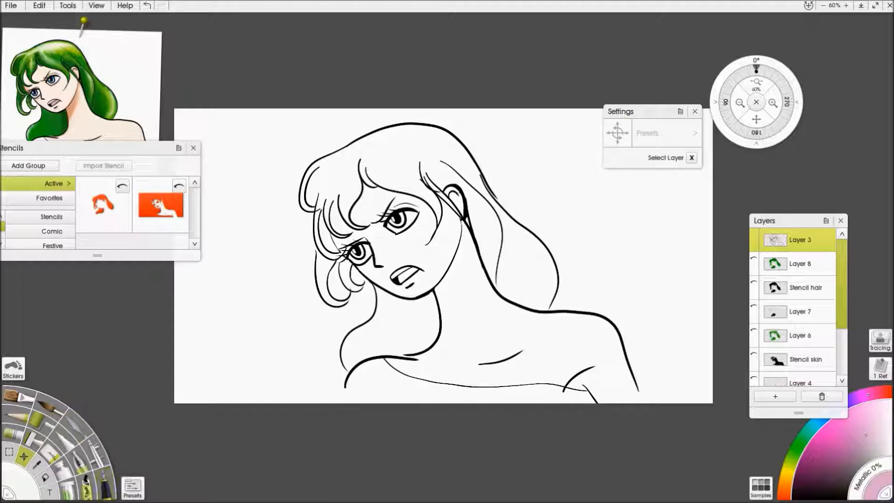
{"action": "left_click", "coordinate": [109, 299]}
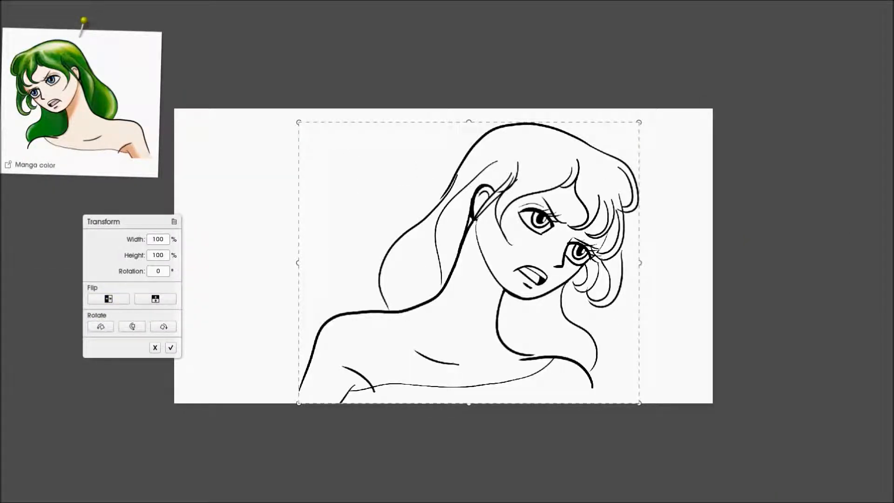
{"action": "left_click", "coordinate": [155, 348]}
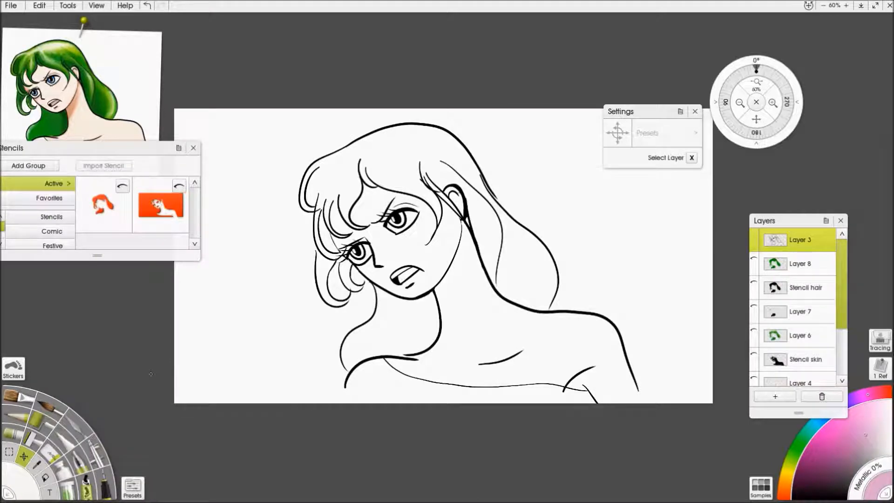
Show Layer 8 again, check the hair stencil against the green hair, and show only the skin stencil instead.
{"action": "left_click", "coordinate": [753, 269]}
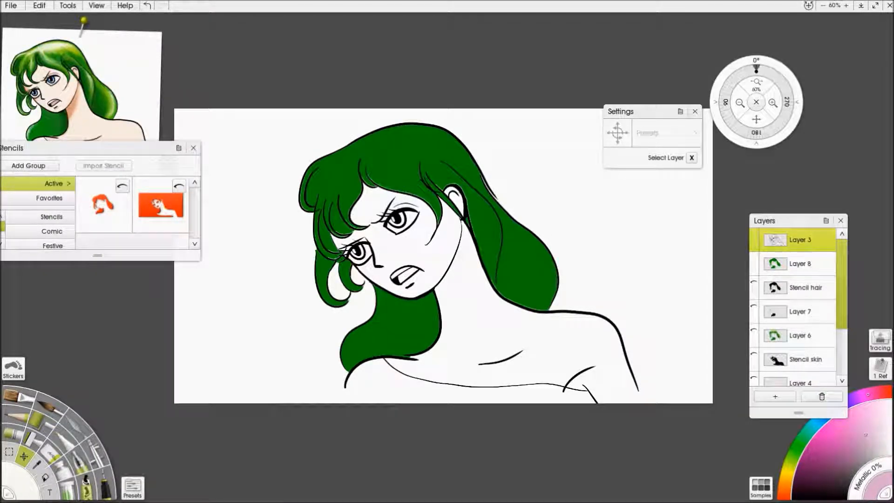
{"action": "scroll", "coordinate": [438, 254], "scroll_direction": "up", "scroll_amount": 4}
{"action": "left_click_drag", "start_coordinate": [373, 209], "coordinate": [524, 319]}
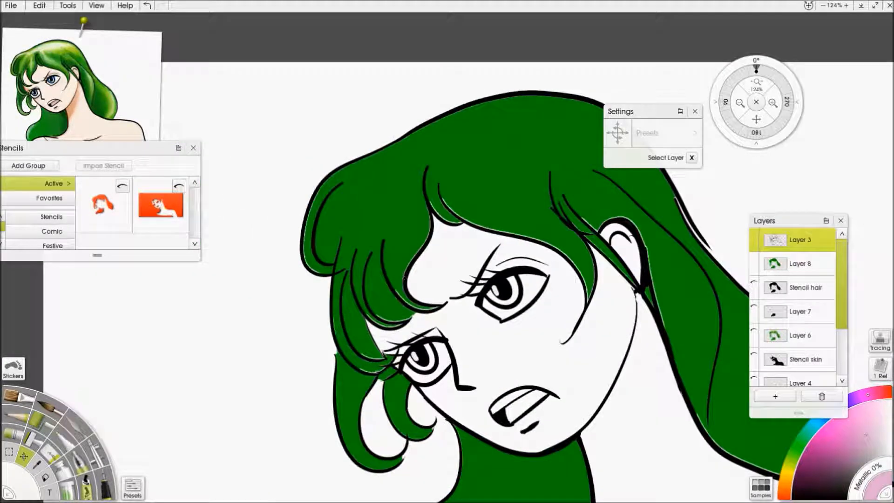
{"action": "left_click", "coordinate": [122, 187]}
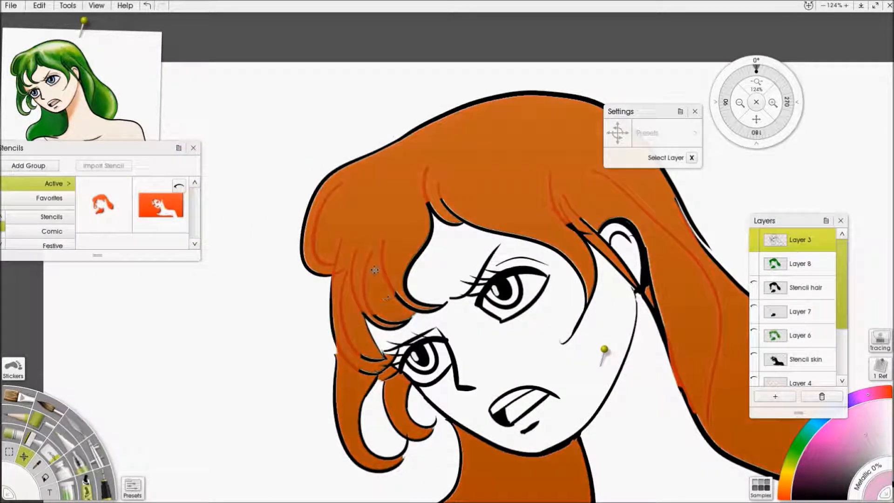
{"action": "left_click", "coordinate": [122, 187]}
{"action": "left_click", "coordinate": [179, 187]}
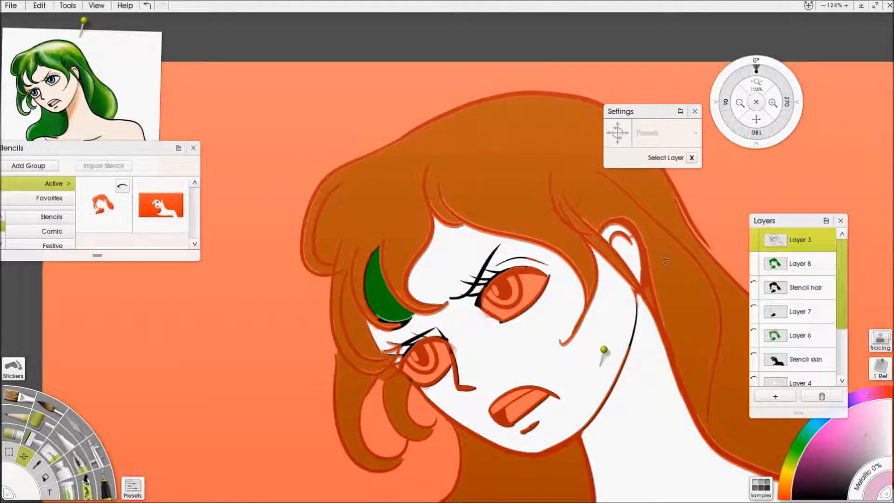
Try inverting the skin stencil, and undo the inversion.
{"action": "right_click", "coordinate": [343, 197]}
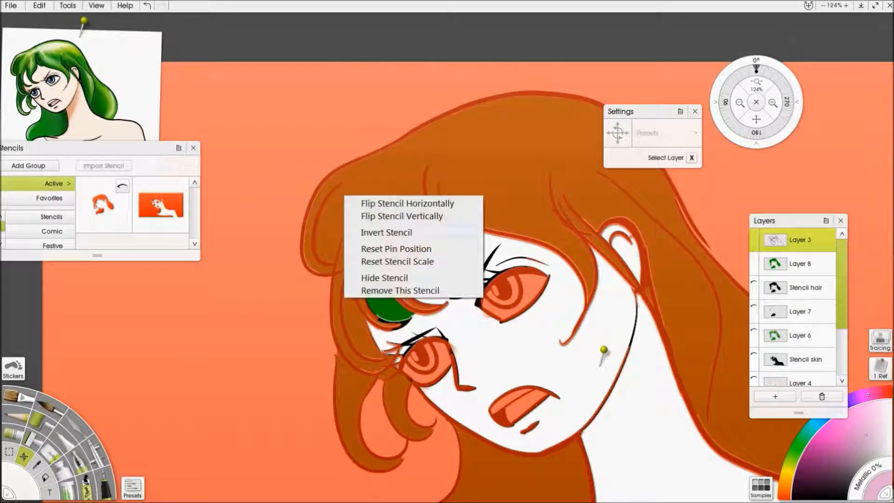
{"action": "left_click", "coordinate": [386, 233]}
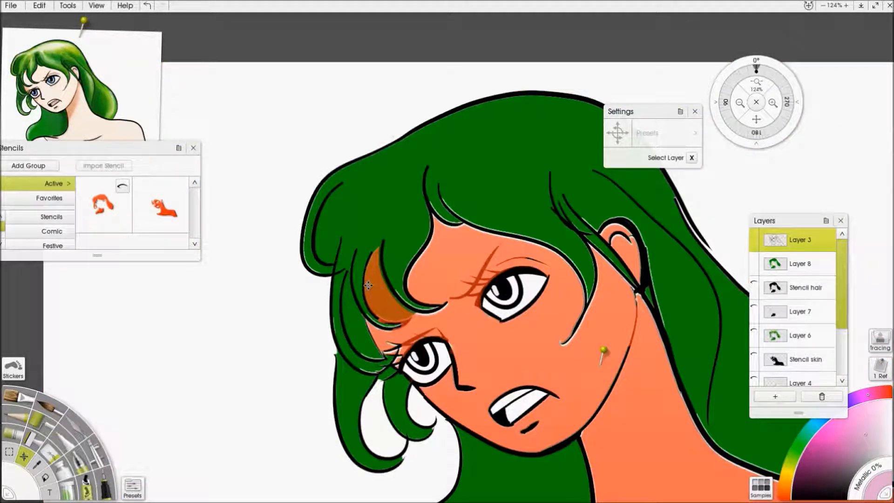
{"action": "key", "text": "ctrl+z"}
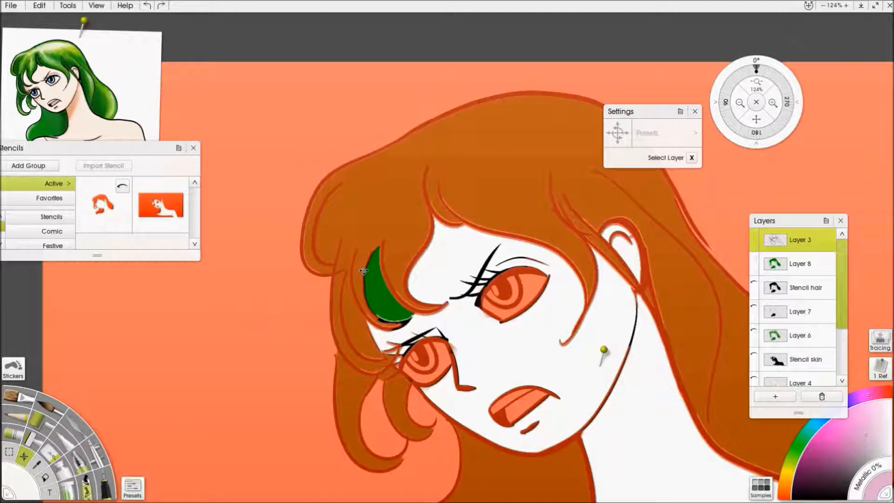
Erase the green on Layer 8 from the forehead gap between the hair strands, using the skin stencil as a mask.
{"action": "key", "text": "e"}
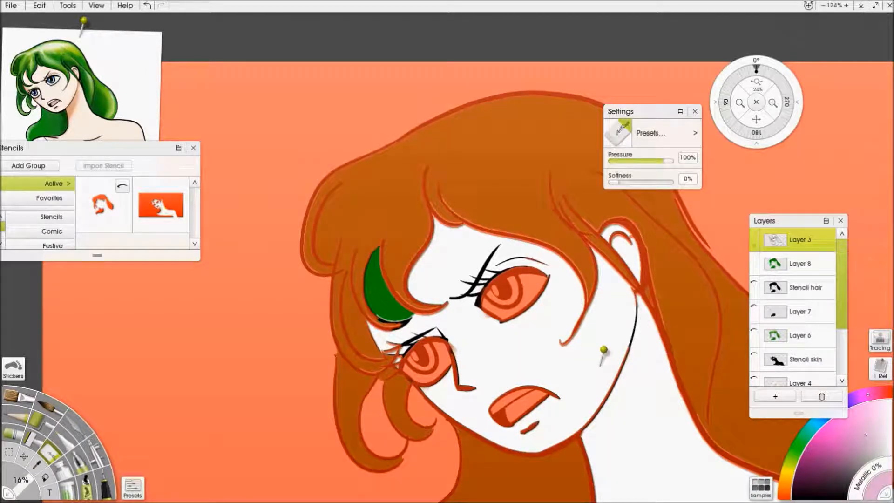
{"action": "left_click", "coordinate": [800, 264]}
{"action": "mouse_move", "coordinate": [364, 249]}
{"action": "left_mouse_down"}
{"action": "mouse_move", "coordinate": [358, 291]}
{"action": "mouse_move", "coordinate": [409, 318]}
{"action": "left_mouse_up"}
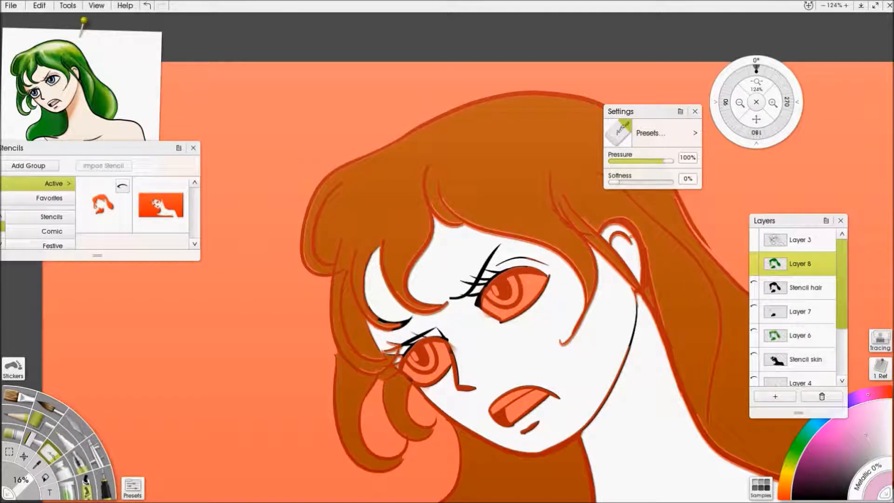
Invert the skin stencil, show the hair stencil, and invert it as well.
{"action": "right_click", "coordinate": [399, 192]}
{"action": "left_click", "coordinate": [441, 228]}
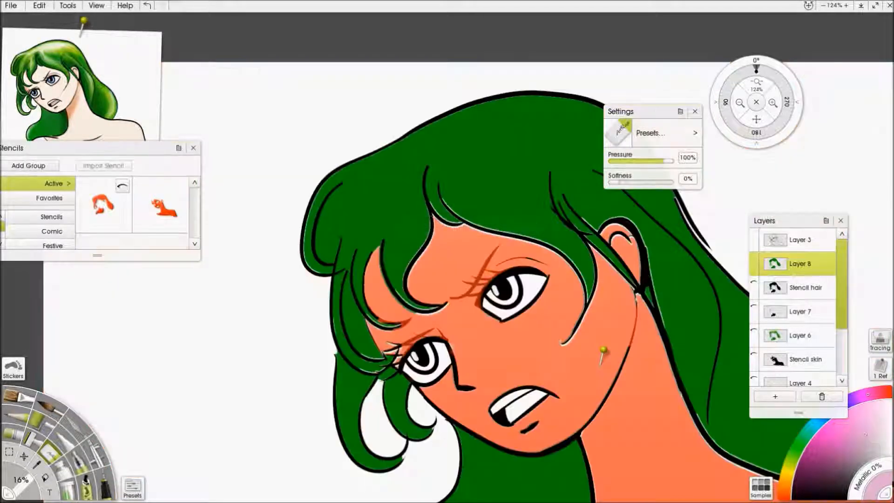
{"action": "left_click", "coordinate": [123, 186]}
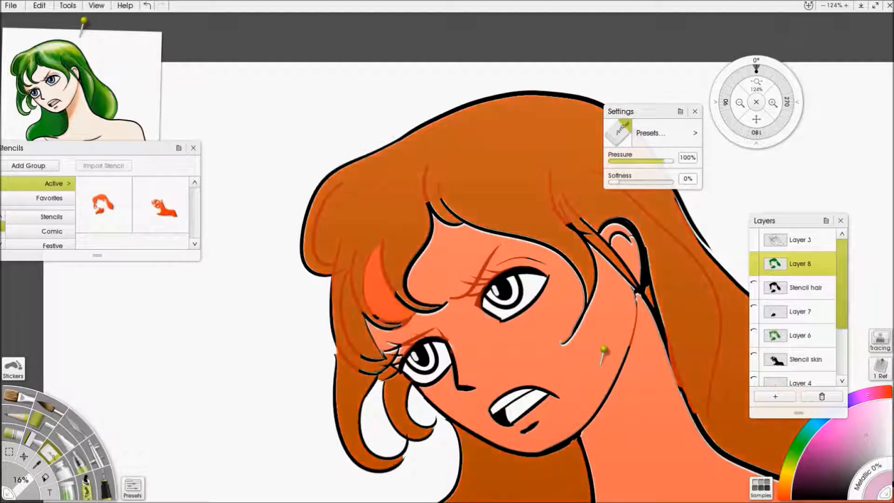
{"action": "right_click", "coordinate": [371, 220]}
{"action": "left_click", "coordinate": [422, 254]}
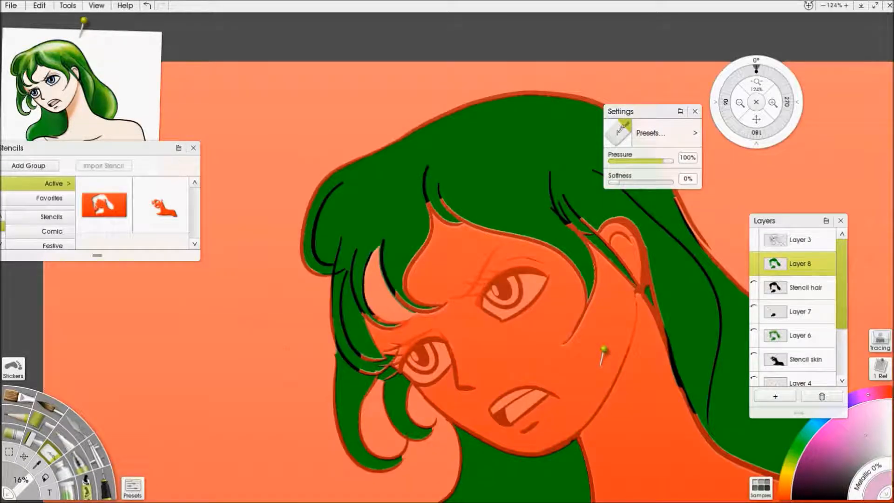
Try an eraser stroke over the masked background beside the hair, and undo it.
{"action": "left_click_drag", "start_coordinate": [235, 375], "coordinate": [283, 401]}
{"action": "key", "text": "ctrl+z"}
{"action": "scroll", "coordinate": [447, 257], "scroll_direction": "down", "scroll_amount": 5}
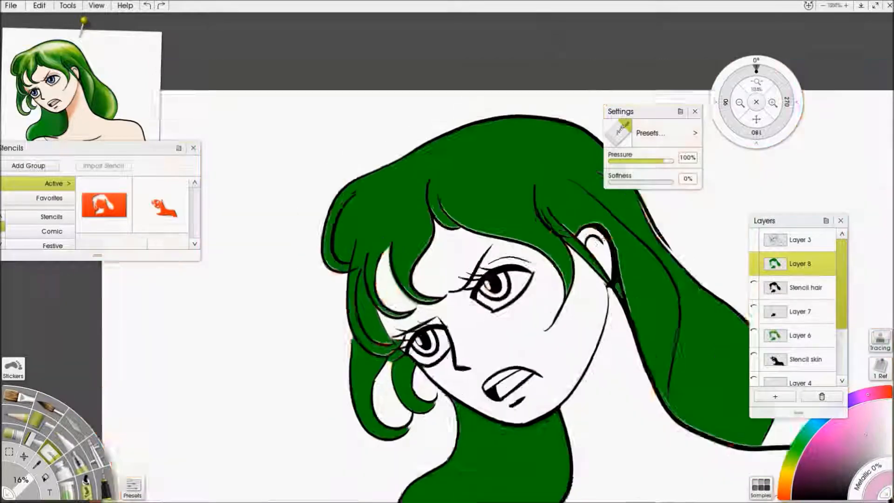